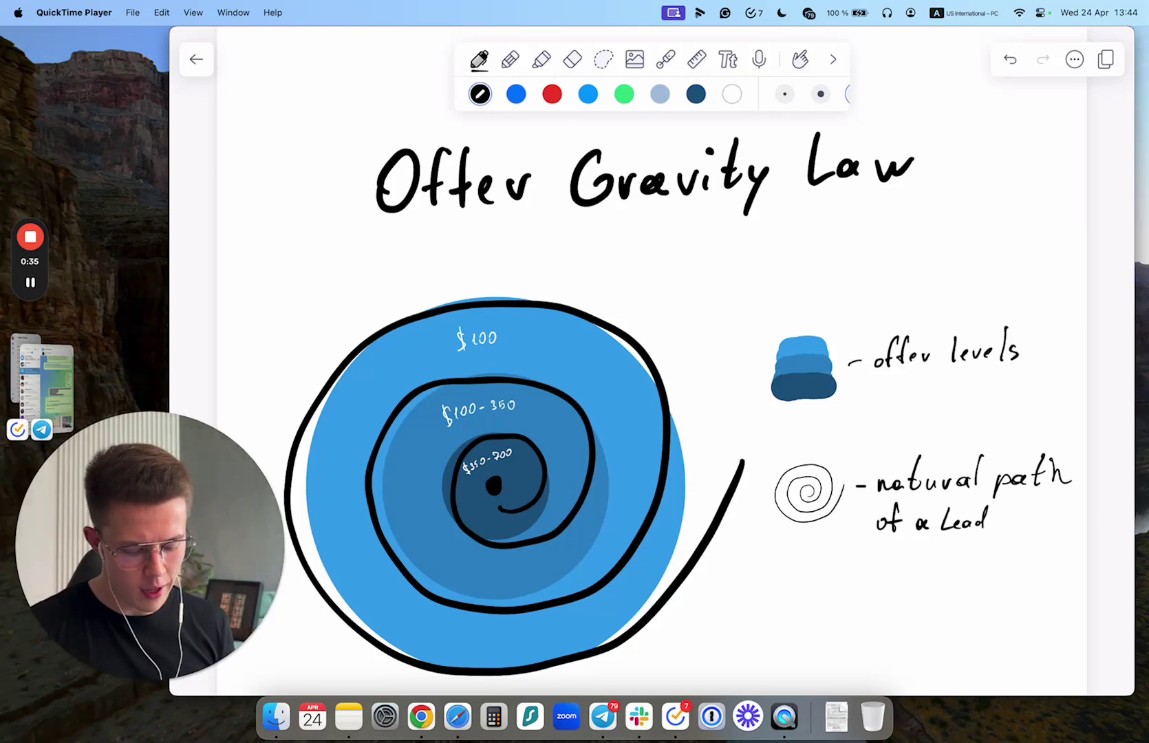
With the laser pointer, circle 'offer levels', trace the spiral, and circle 'natural path of a Lead'.
click(665, 58)
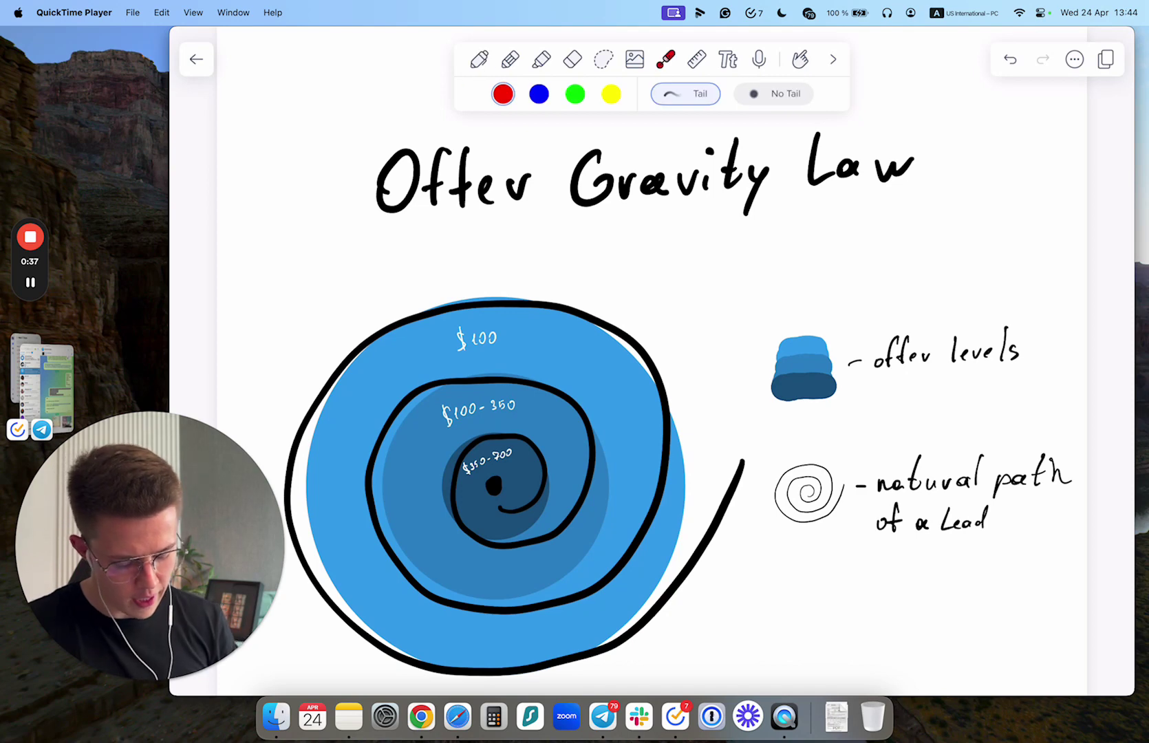
drag(800, 424, 848, 435)
mouse_move(606, 368)
mouse_down()
mouse_move(561, 630)
mouse_move(629, 359)
mouse_move(539, 556)
mouse_move(475, 467)
mouse_move(514, 454)
mouse_up()
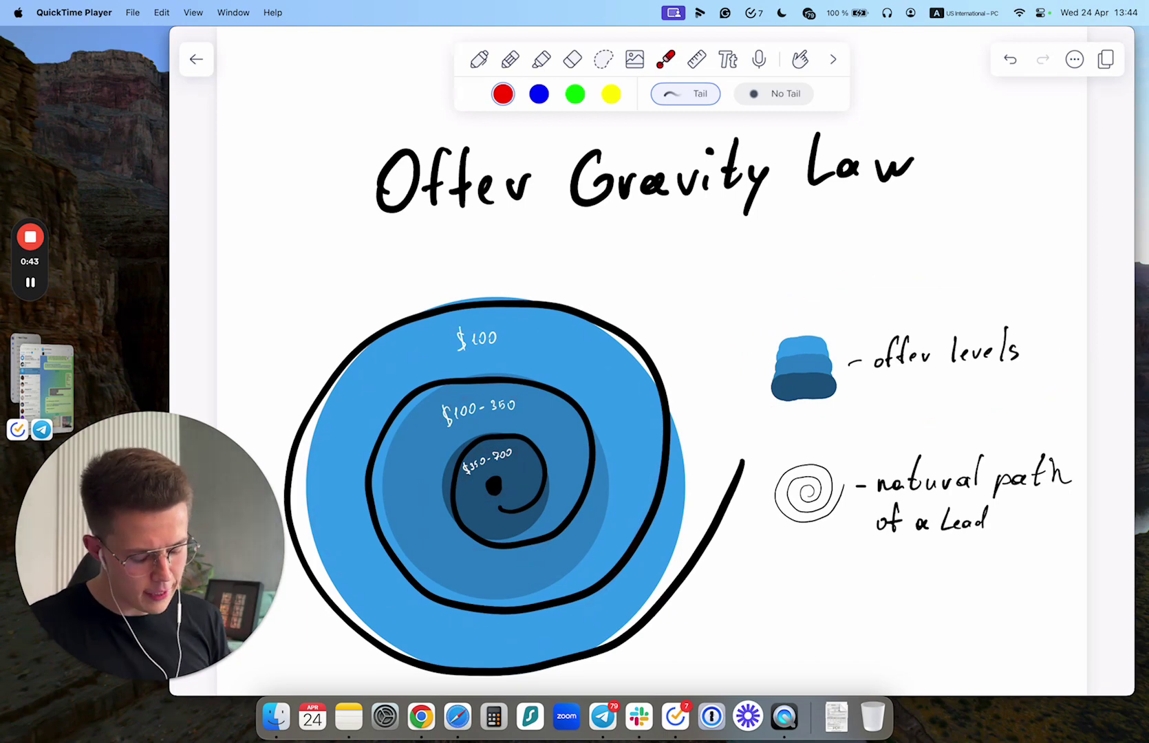
mouse_move(817, 579)
mouse_down()
mouse_move(1090, 449)
mouse_move(902, 593)
mouse_up()
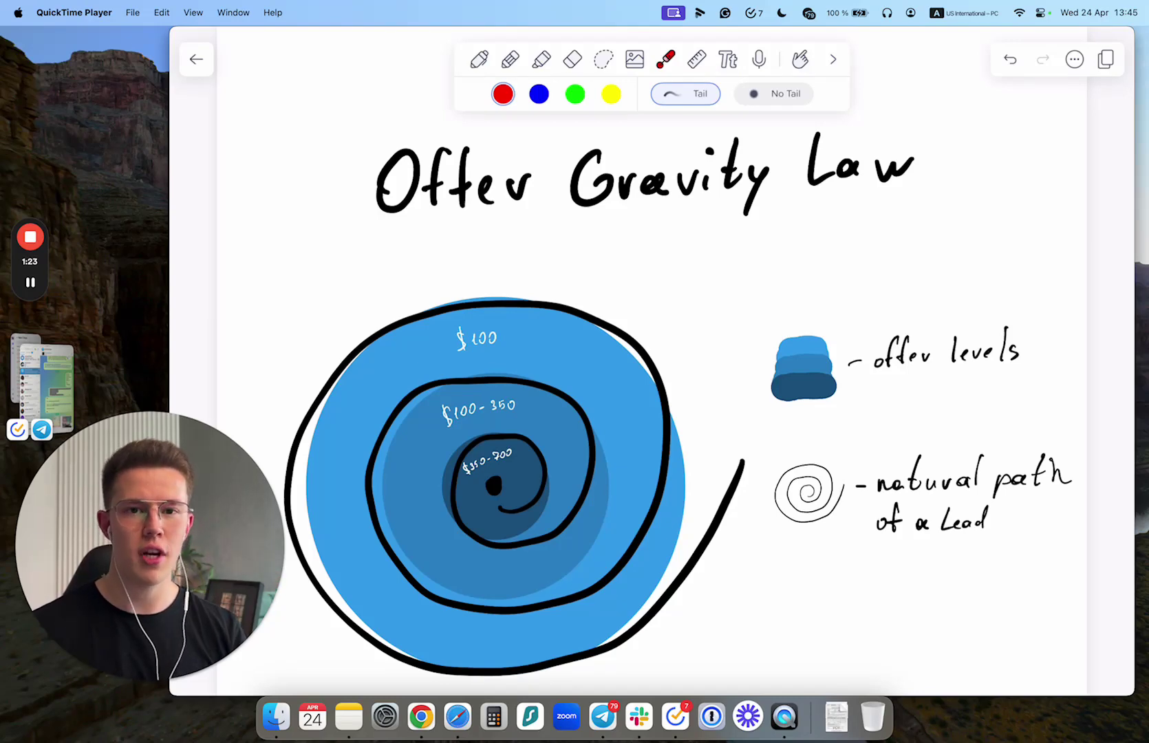
scroll(651, 404, down, 10)
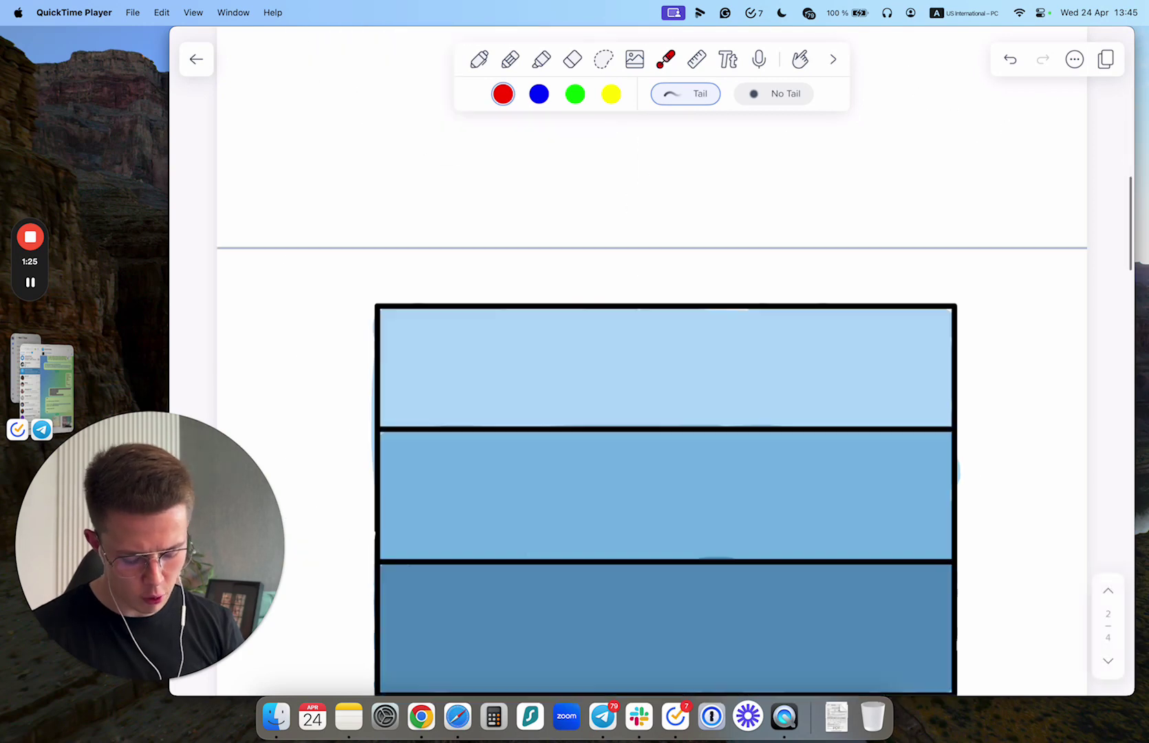
scroll(650, 403, down, 5)
scroll(650, 404, down, 5)
scroll(651, 404, down, 3)
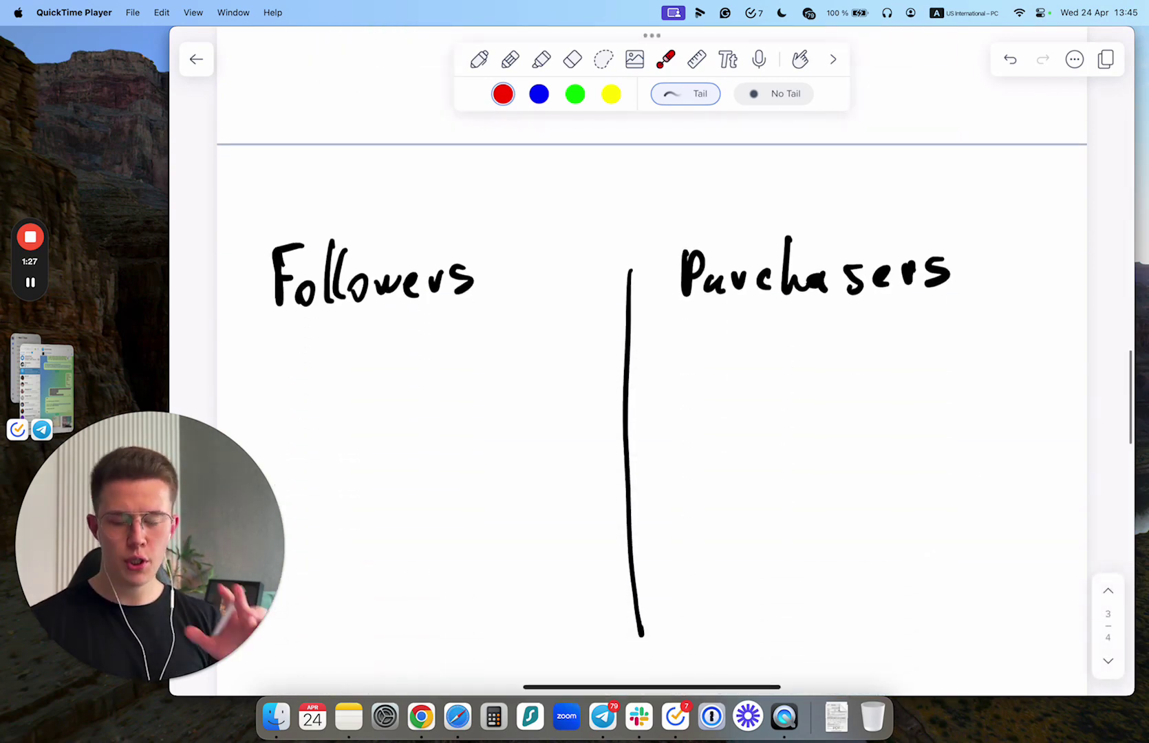
Laser-point at Followers, circle the 'Purchasers' heading, and sweep an arrow across the divider.
drag(307, 380, 578, 334)
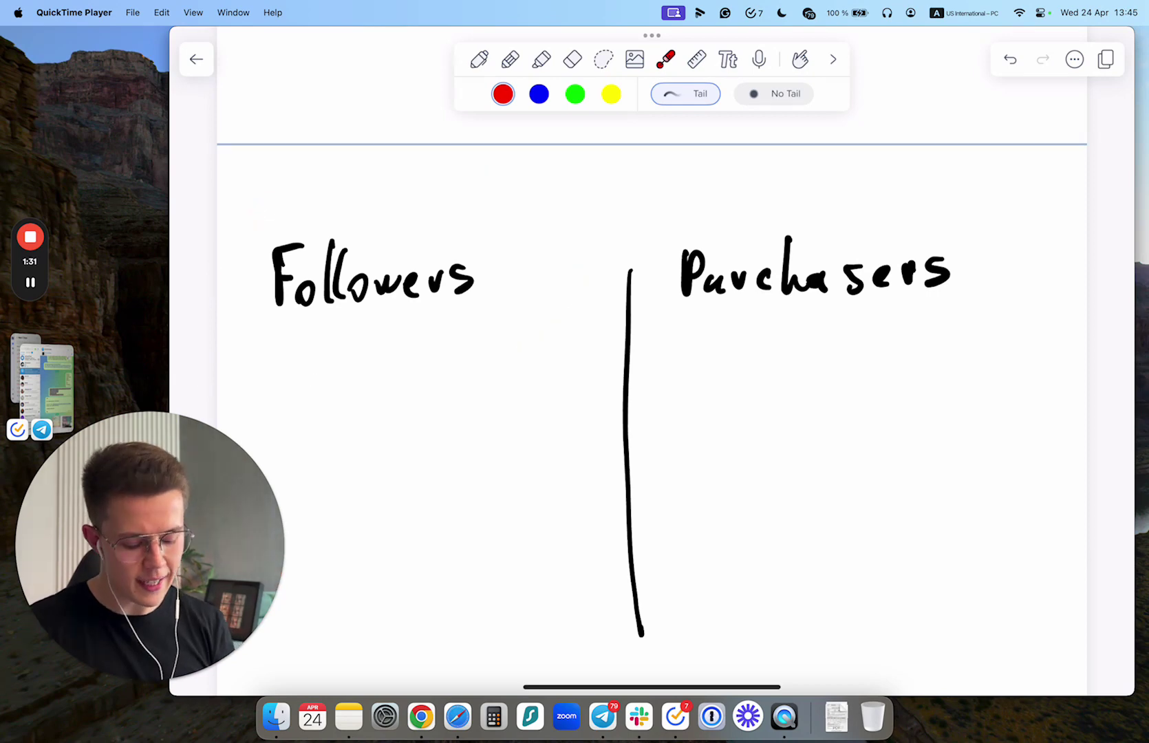
drag(1032, 242, 820, 354)
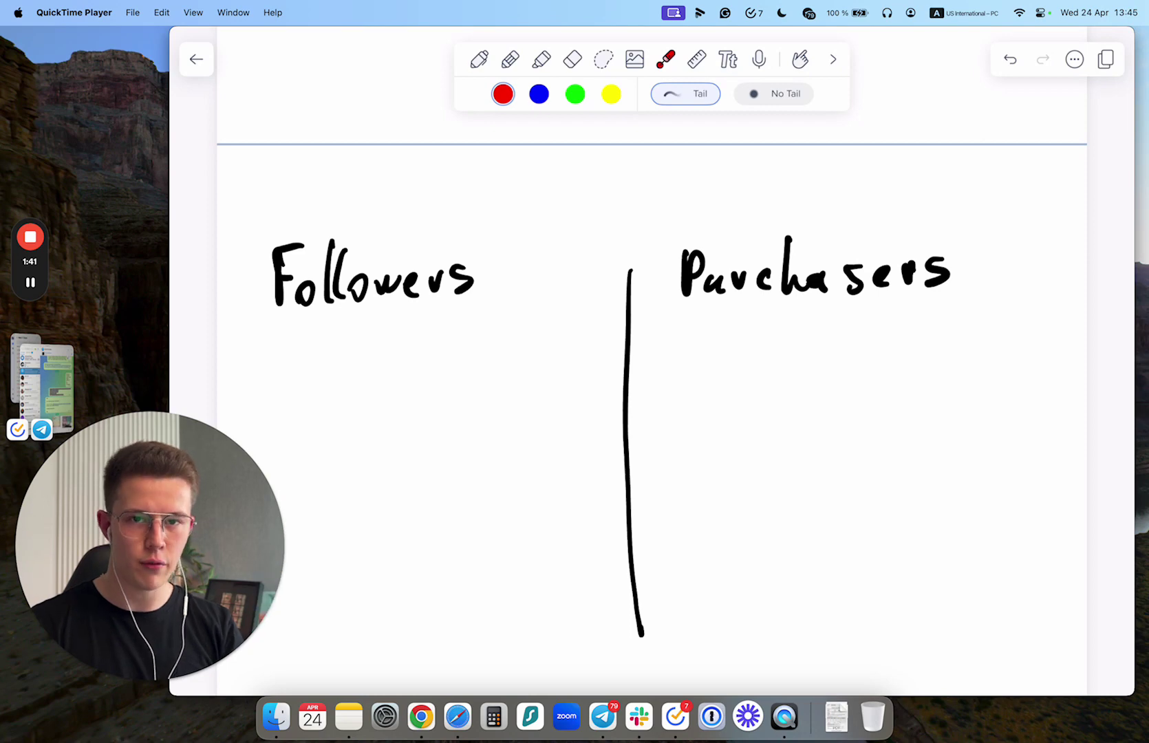
mouse_move(378, 479)
mouse_down()
mouse_move(725, 423)
mouse_move(675, 497)
mouse_up()
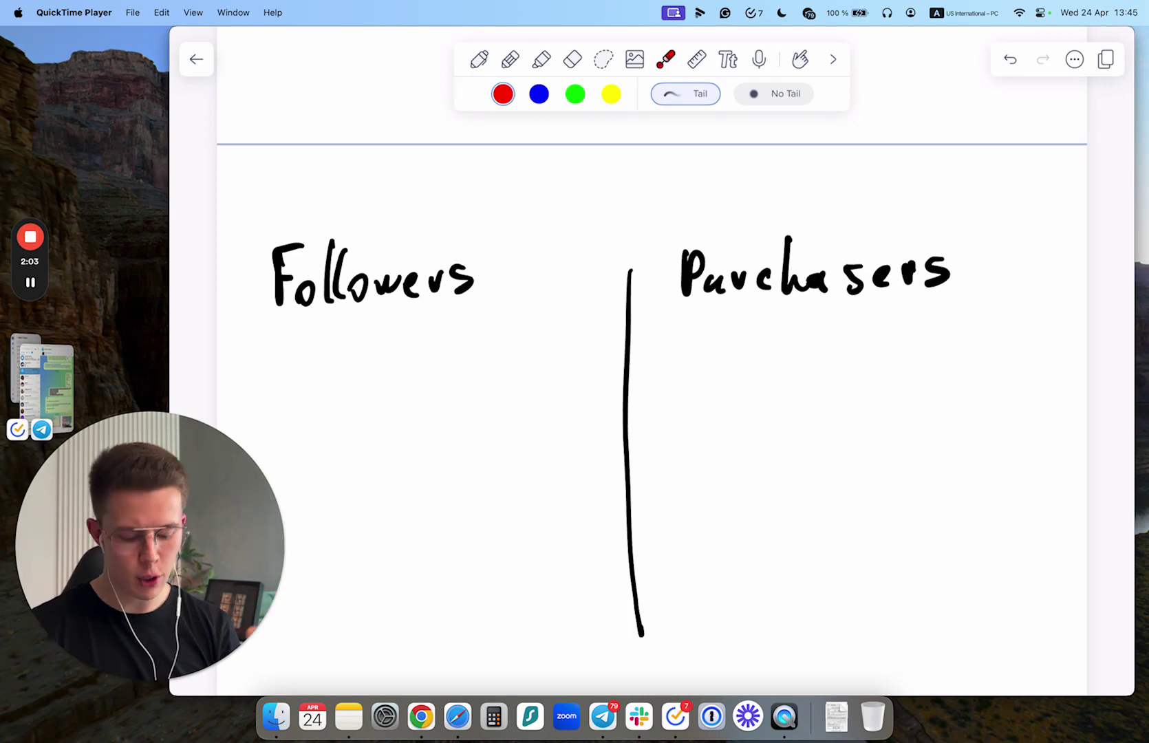
Handwrite '$10,000' under the Purchasers heading with the pen.
click(479, 59)
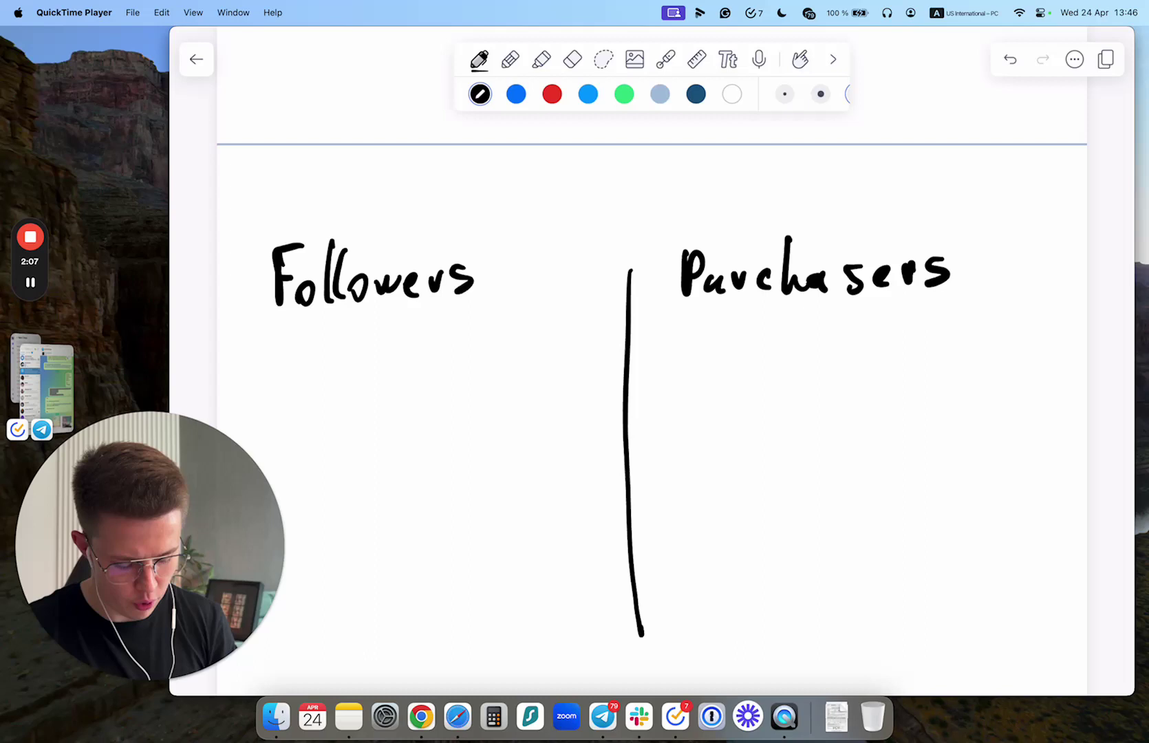
drag(733, 357, 724, 433)
mouse_move(763, 383)
mouse_down()
mouse_move(757, 428)
mouse_move(777, 399)
mouse_up()
drag(810, 419, 806, 437)
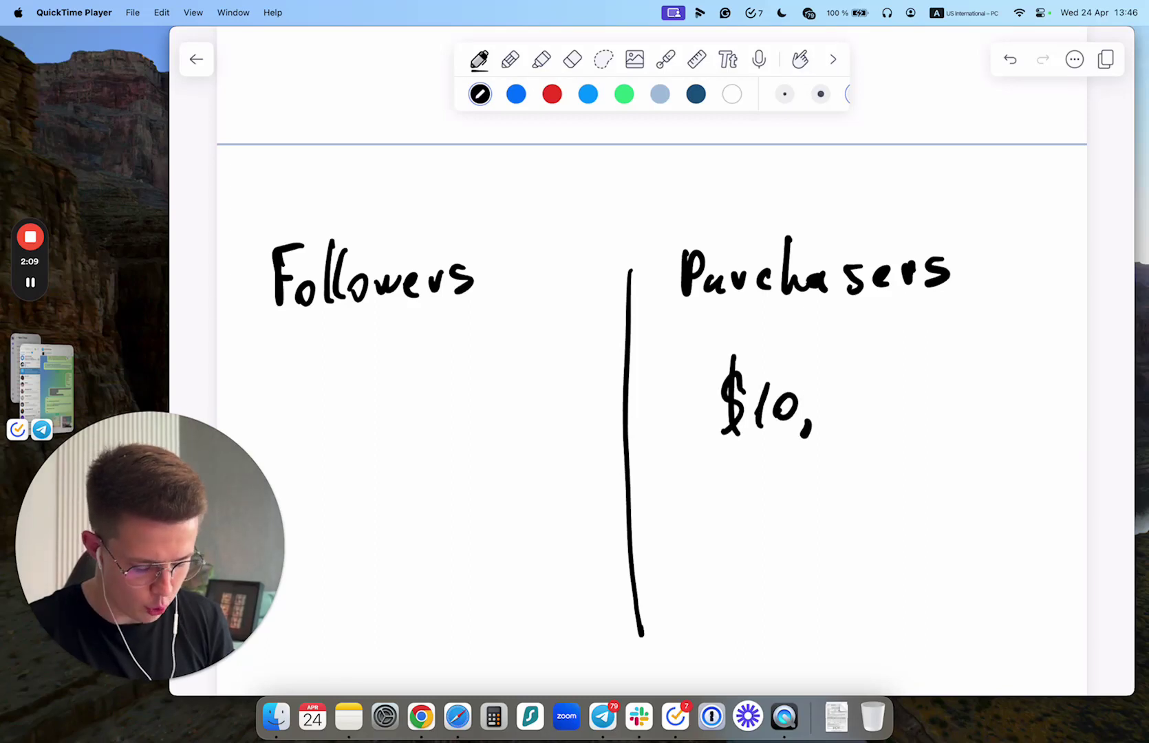
drag(832, 388, 863, 390)
mouse_move(899, 385)
mouse_down()
mouse_move(889, 394)
mouse_move(898, 385)
mouse_up()
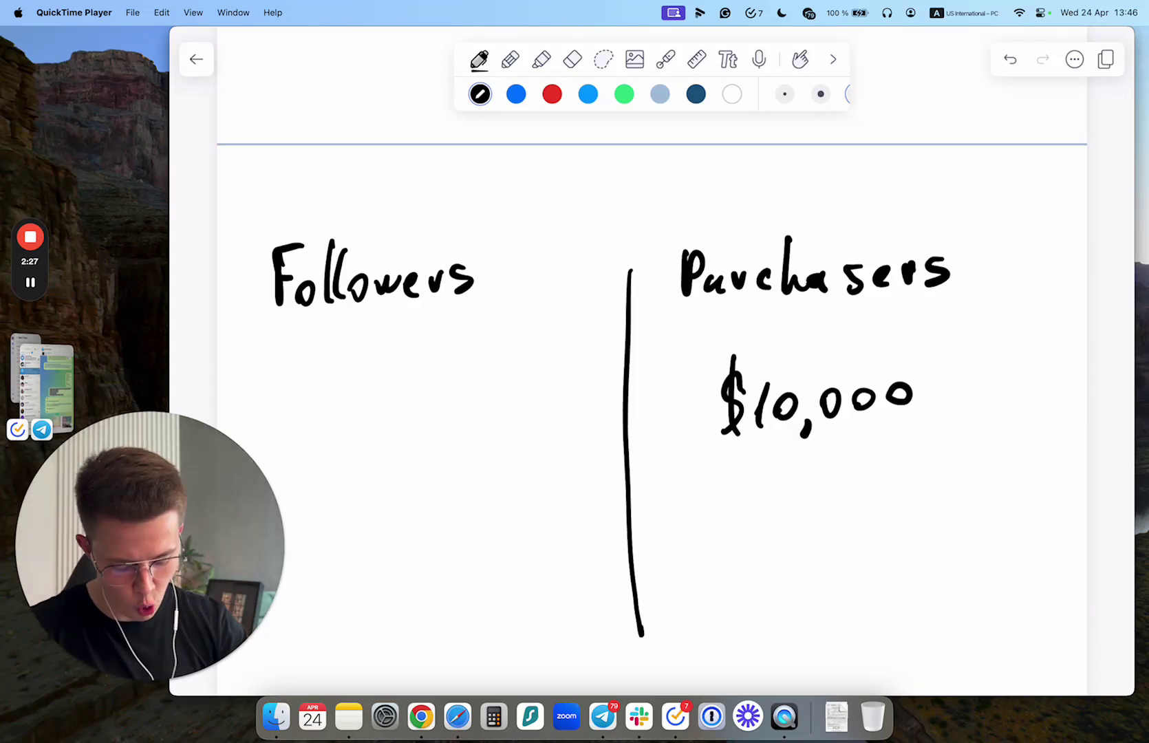
Draw several extra vertical strokes between the Followers and Purchasers columns.
drag(616, 240, 617, 635)
drag(577, 254, 594, 657)
click(655, 275)
drag(657, 275, 682, 654)
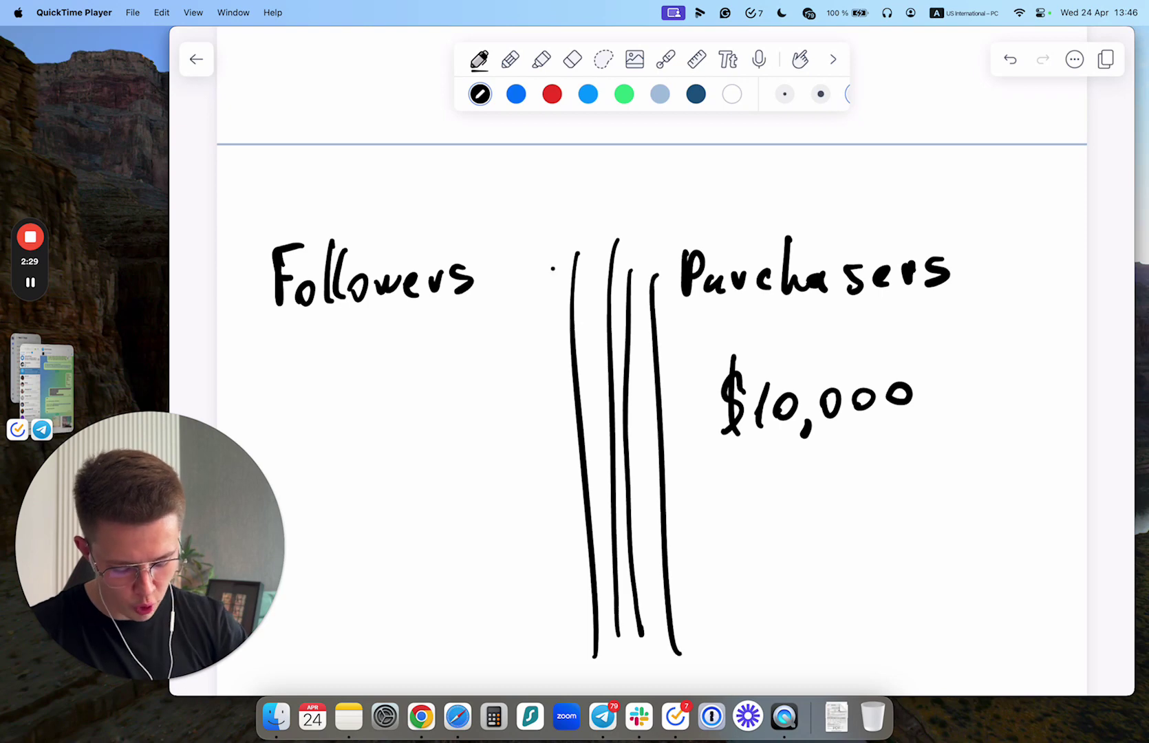
drag(551, 267, 584, 687)
mouse_move(515, 256)
mouse_down()
mouse_move(499, 371)
mouse_move(526, 632)
mouse_up()
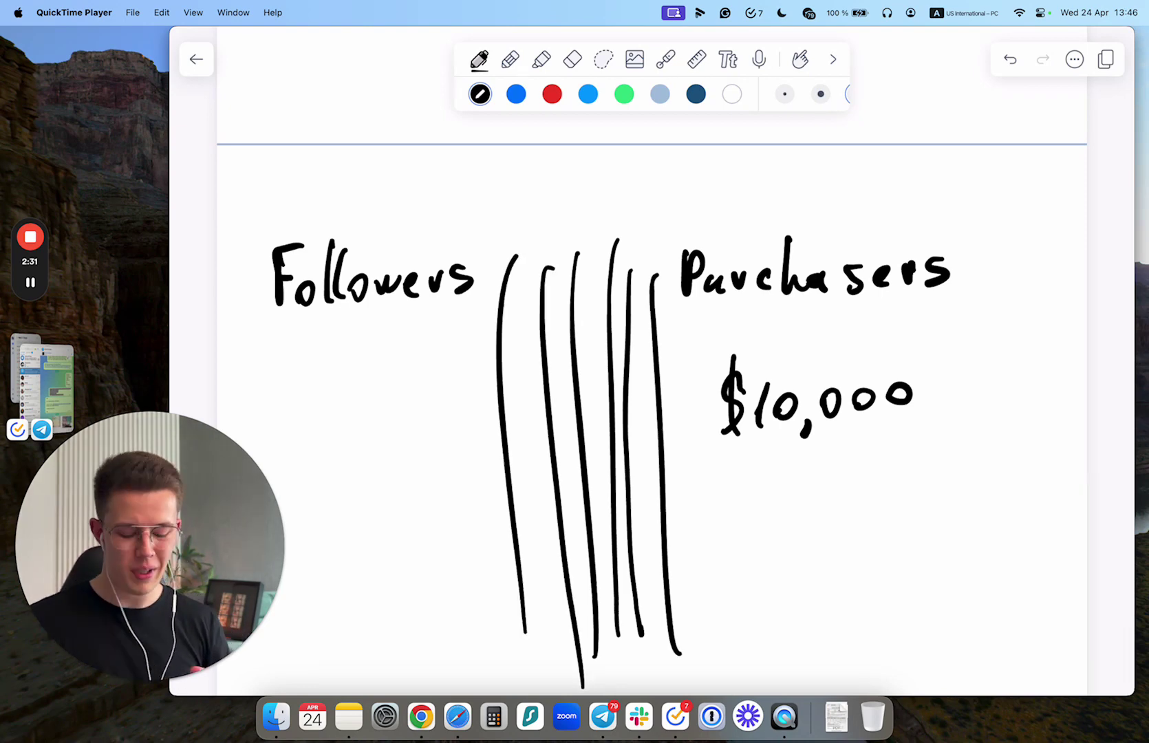
Remove the extra vertical strokes with the Whole eraser, keeping one divider.
click(572, 59)
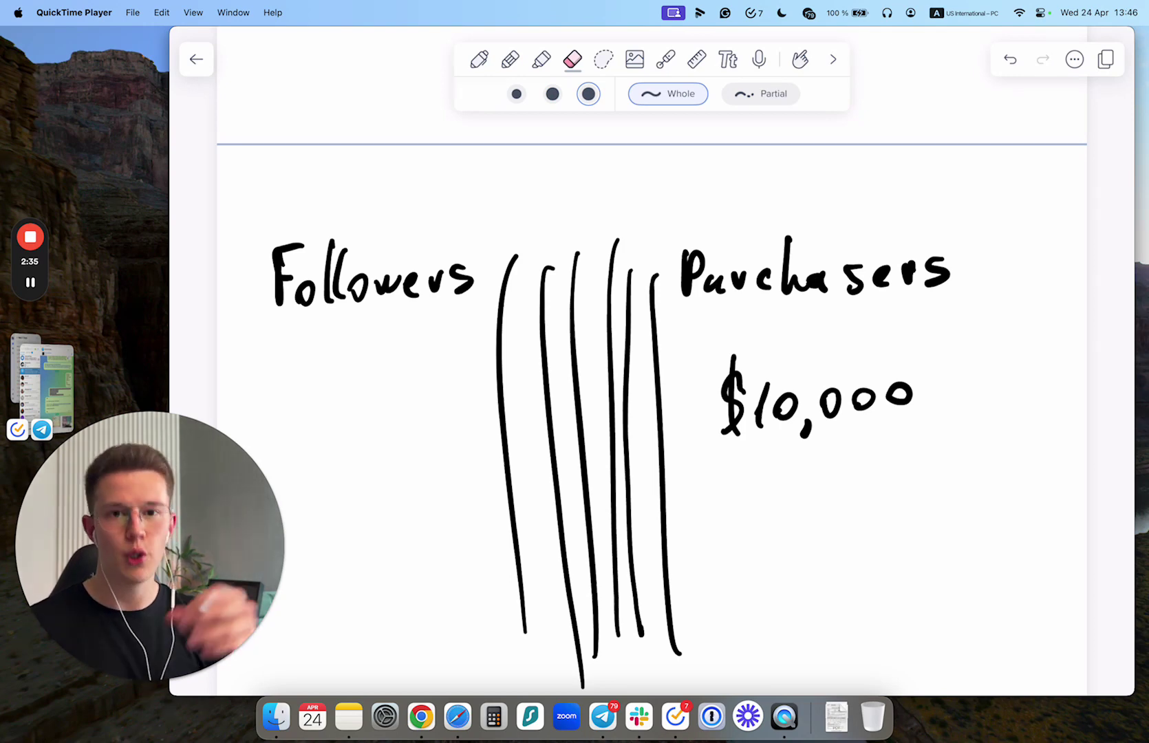
drag(489, 449, 646, 450)
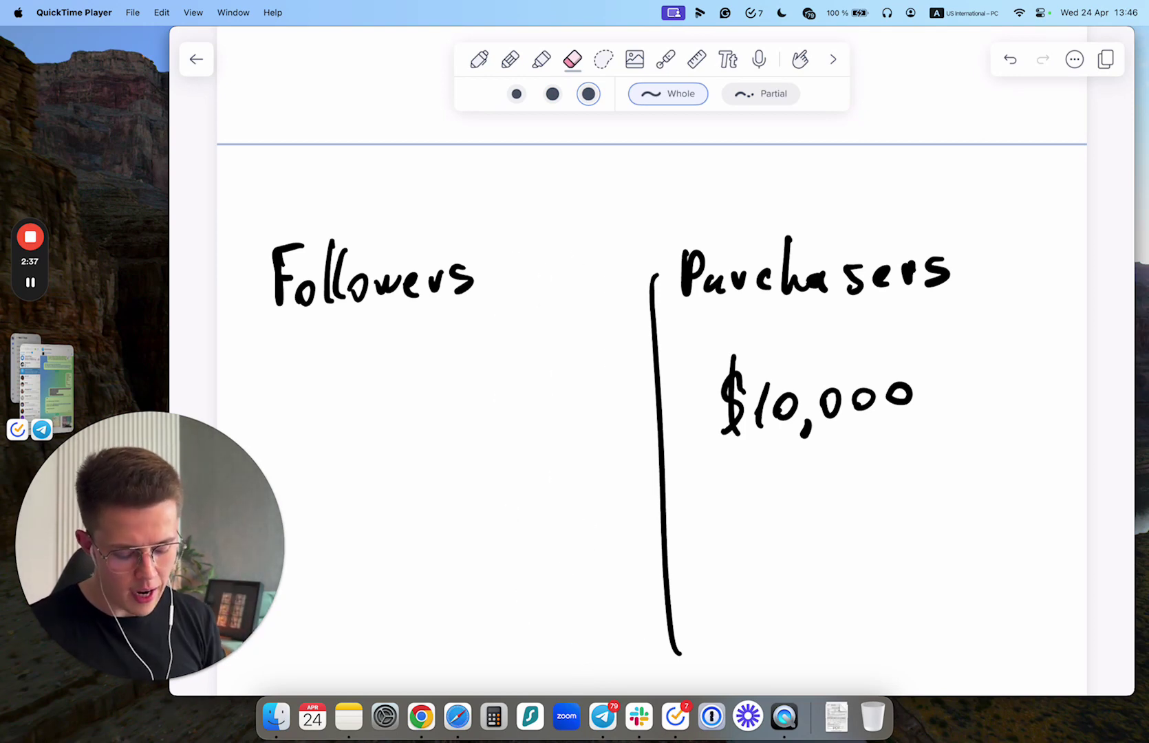
click(478, 59)
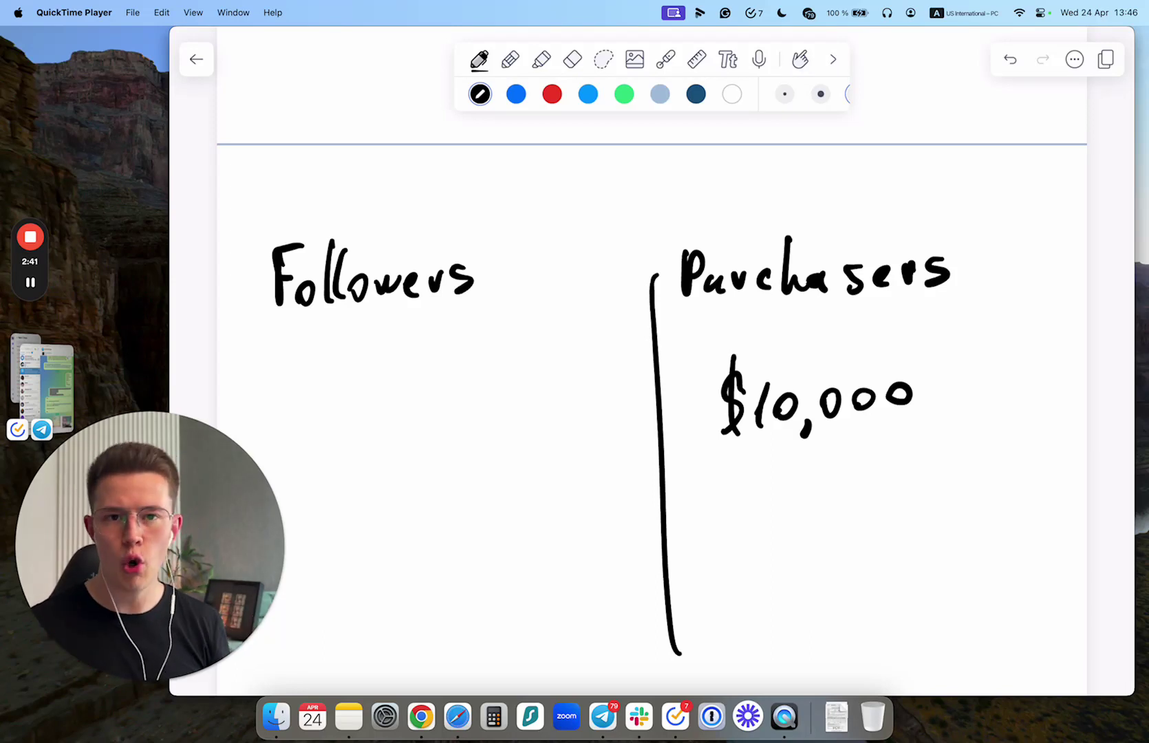
click(571, 60)
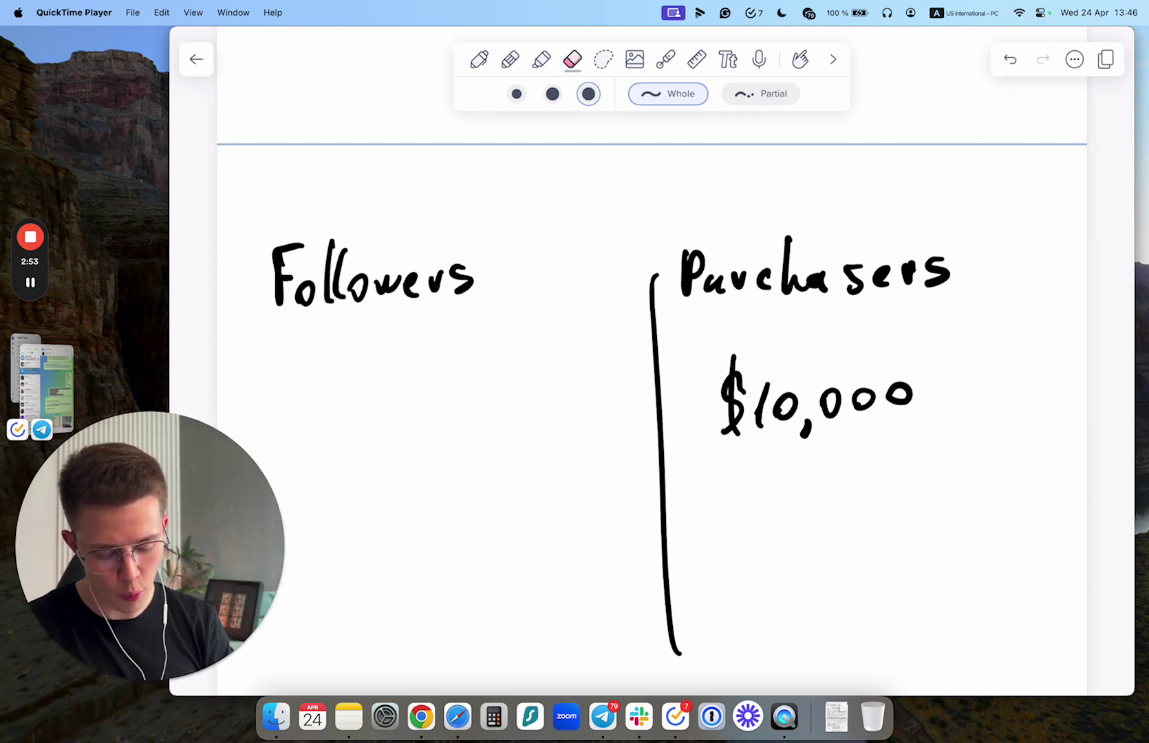
Laser-circle '$10,000', then erase digits so it reads '$100'.
click(664, 58)
mouse_move(490, 448)
mouse_down()
mouse_move(754, 404)
mouse_move(675, 474)
mouse_up()
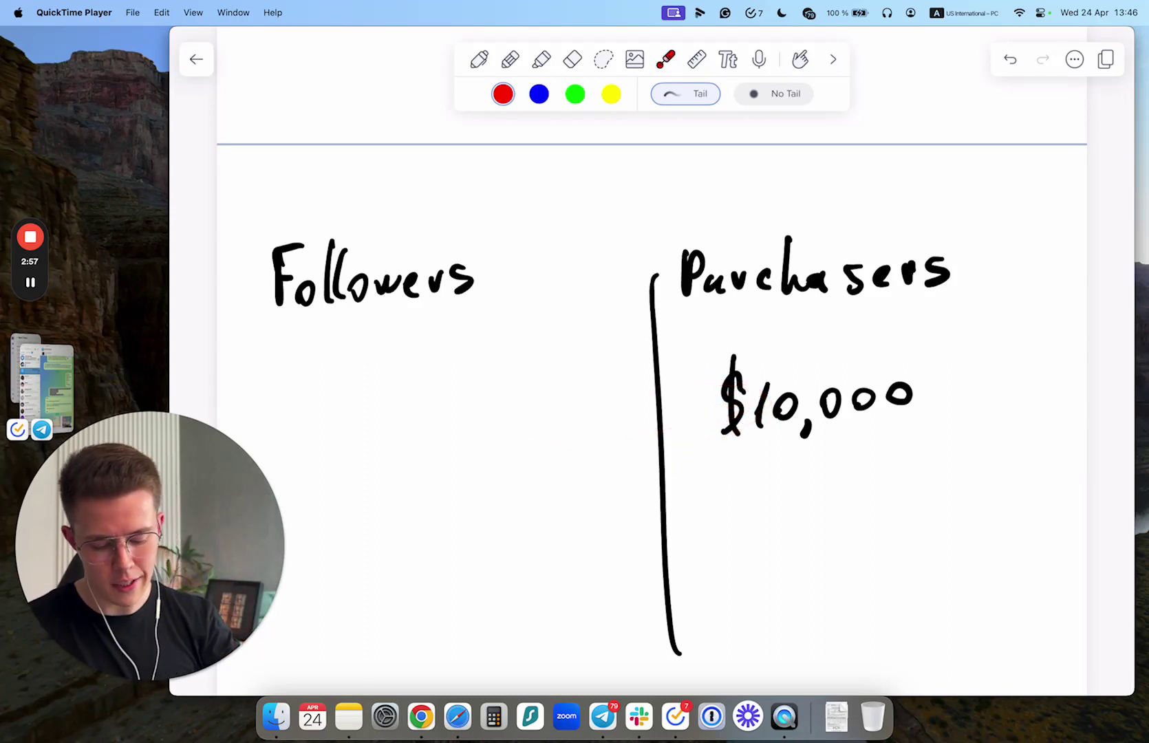
click(573, 58)
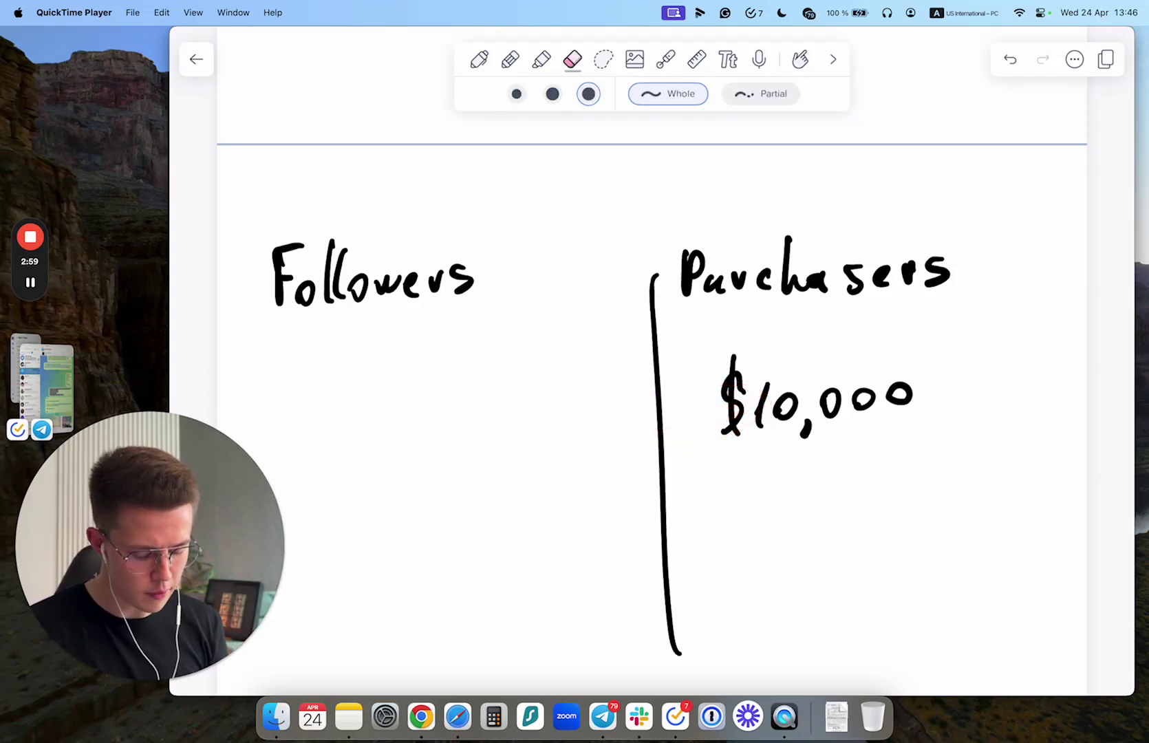
drag(900, 395, 863, 399)
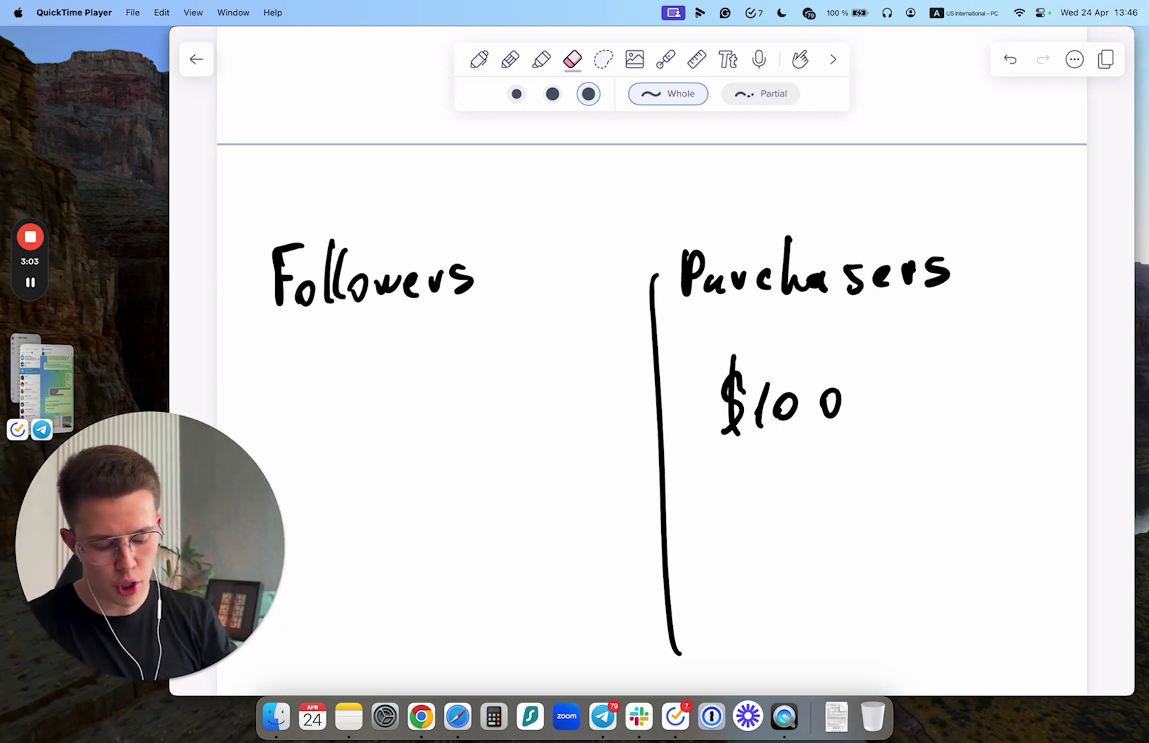
Laser-circle '$100' and Followers, and trace the link from Followers to '$100'.
click(665, 59)
drag(750, 346, 816, 307)
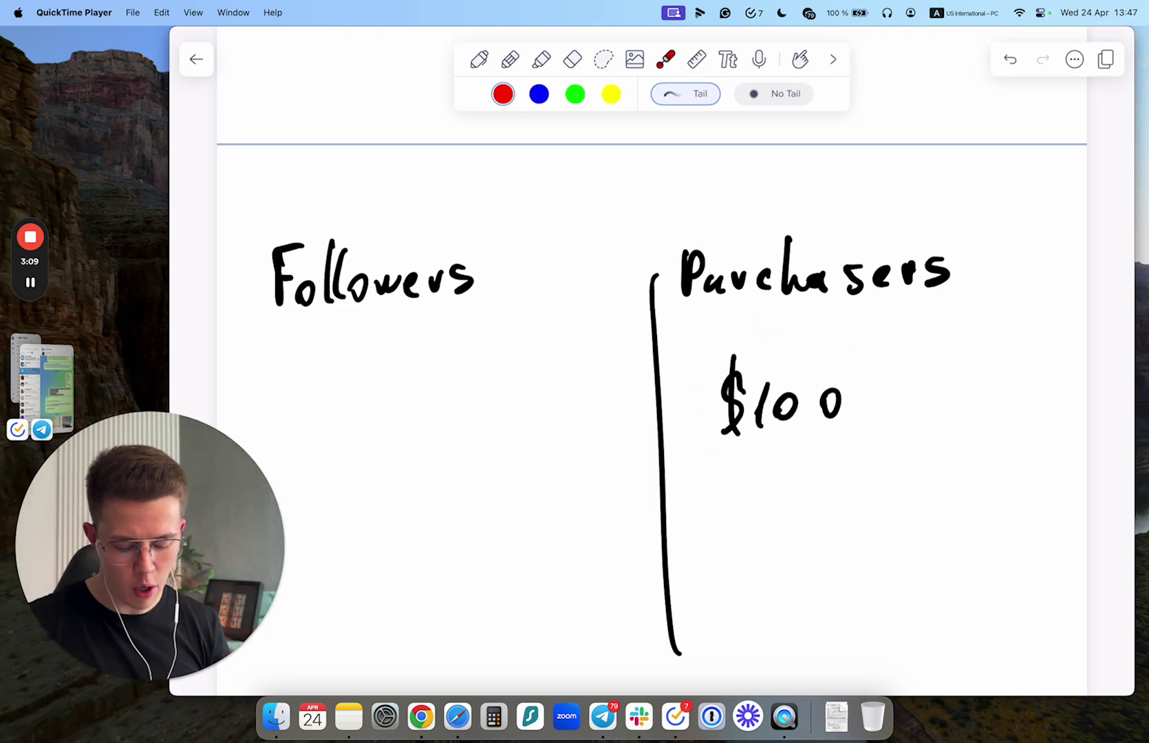
drag(399, 381, 318, 416)
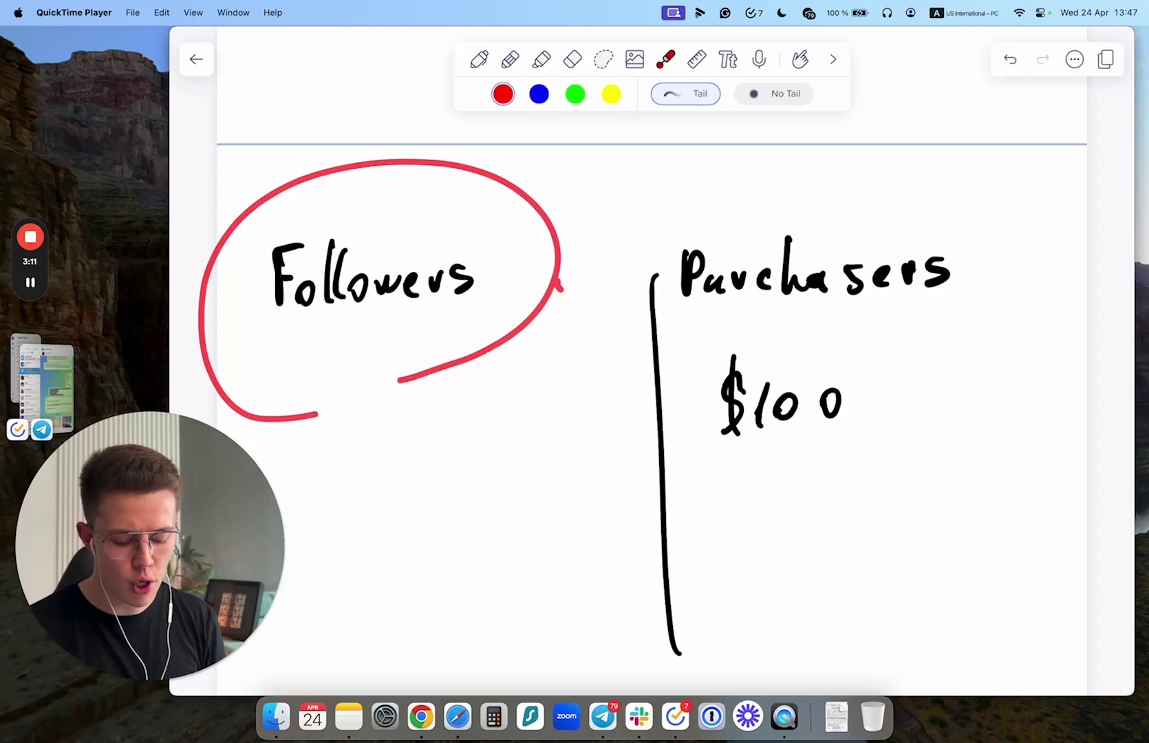
mouse_move(560, 288)
mouse_down()
mouse_move(710, 251)
mouse_move(682, 269)
mouse_up()
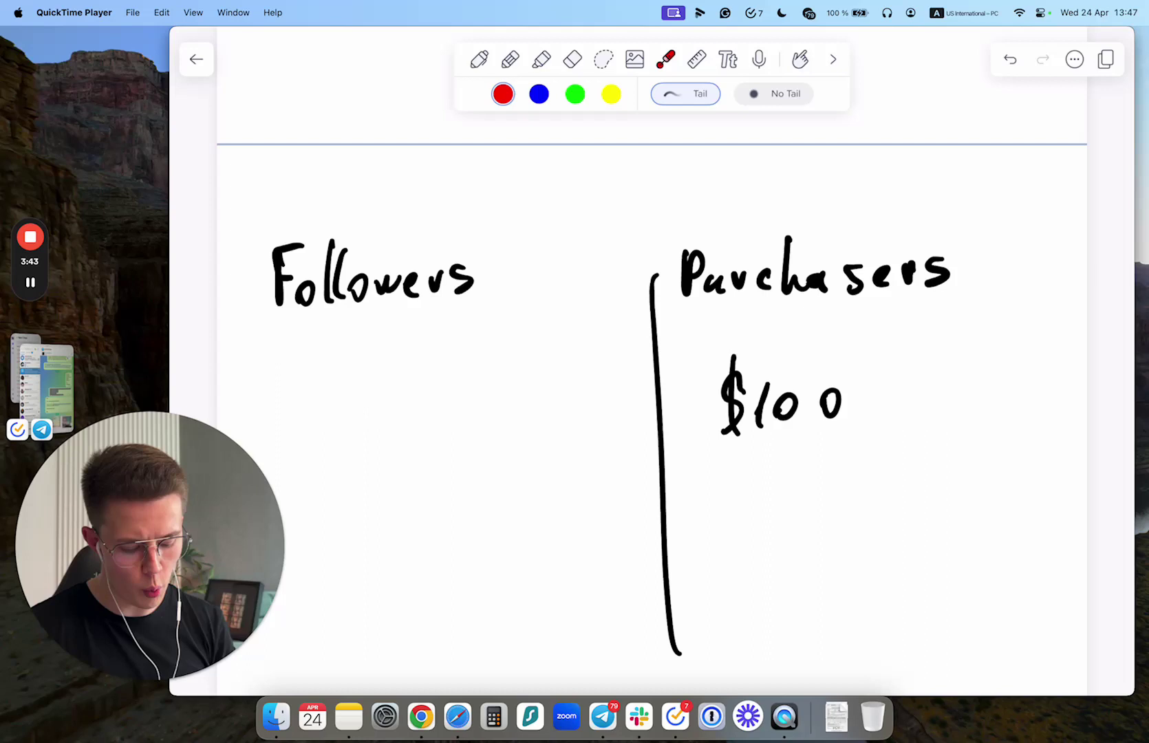
drag(771, 325, 769, 487)
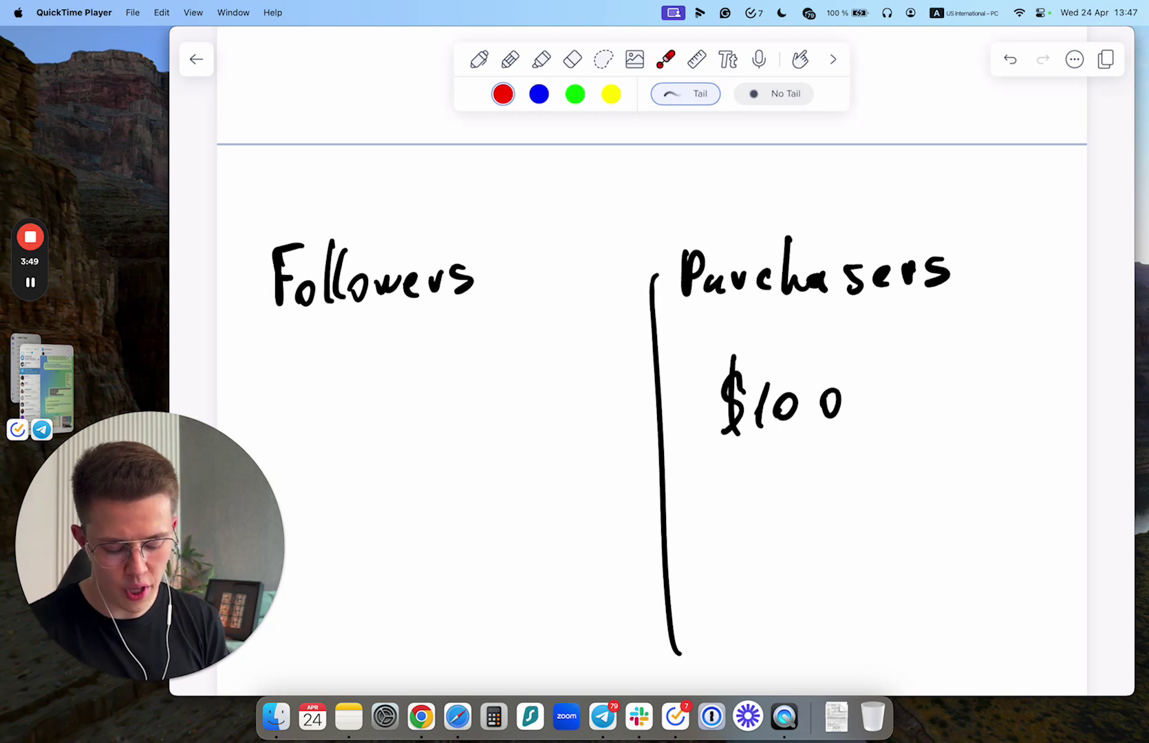
drag(473, 448, 679, 401)
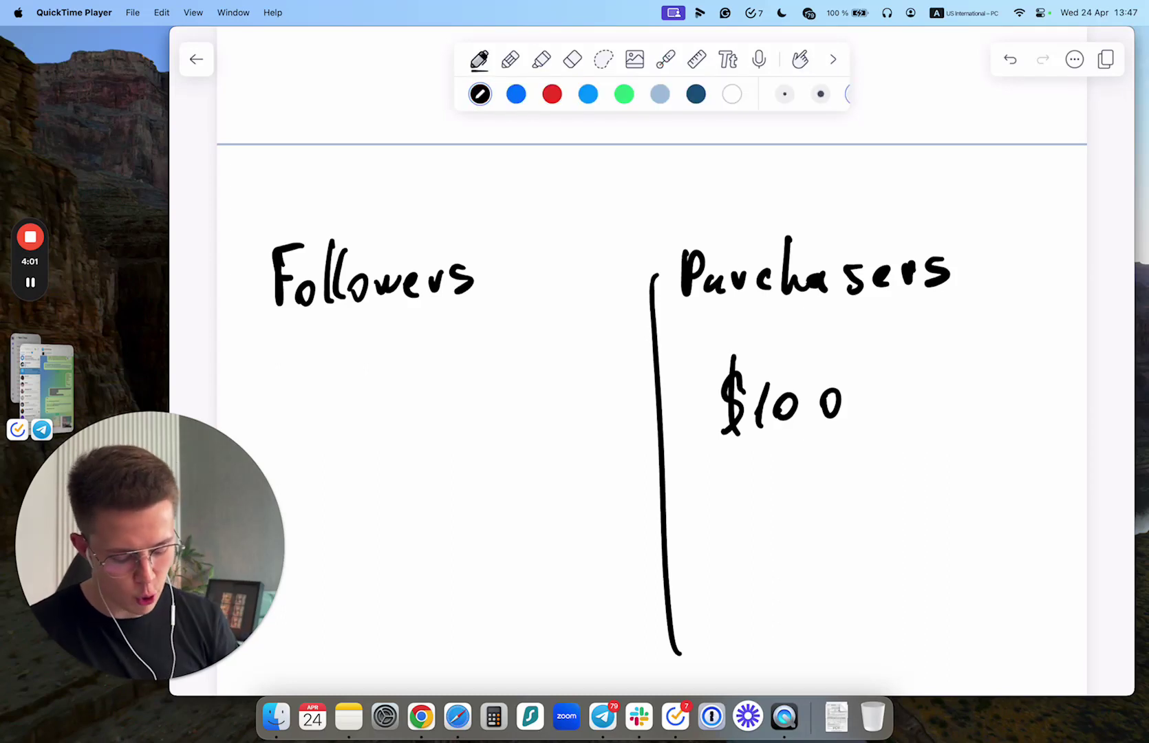
drag(791, 458, 736, 639)
mouse_move(803, 574)
mouse_down()
mouse_move(781, 618)
mouse_move(805, 599)
mouse_move(814, 628)
mouse_up()
drag(844, 580, 842, 581)
drag(871, 580, 889, 593)
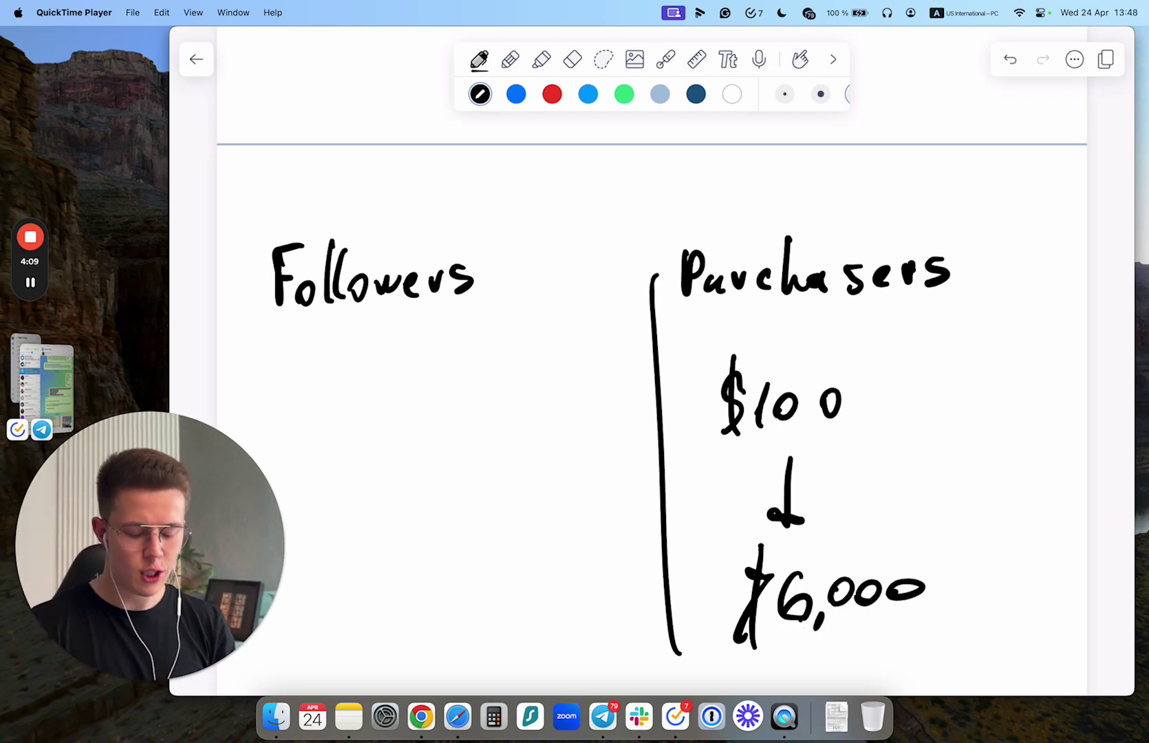
click(665, 58)
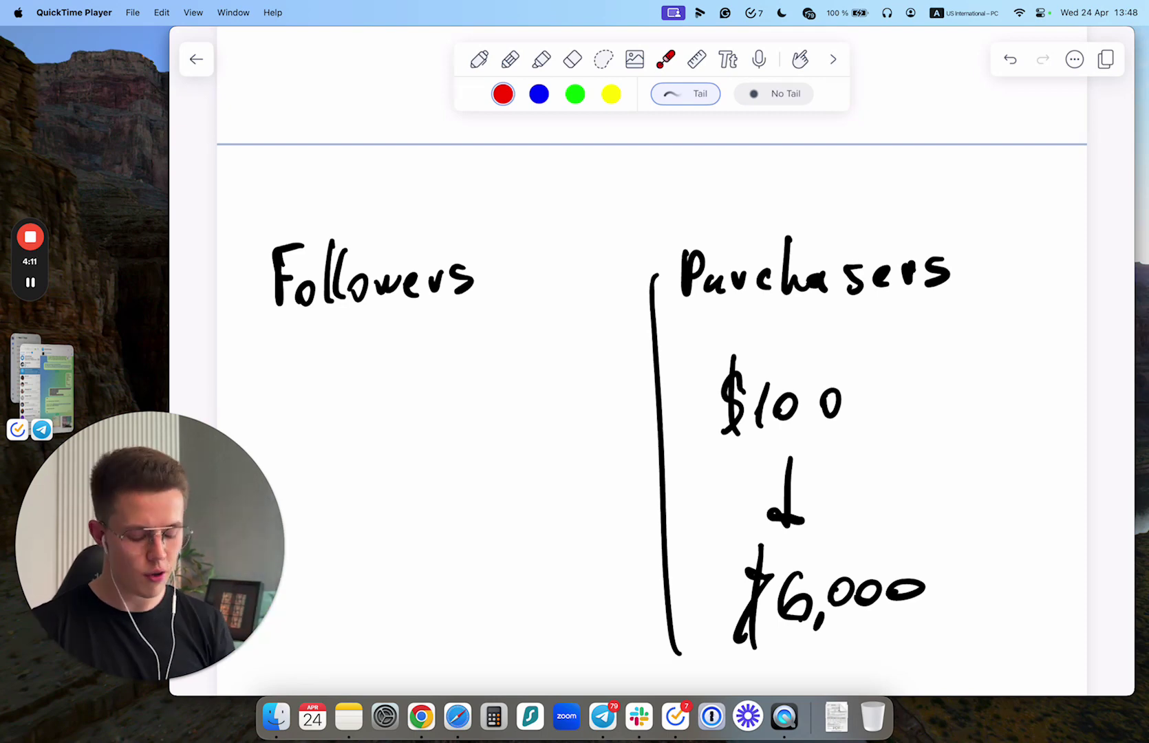
drag(860, 373, 806, 354)
drag(797, 476, 783, 523)
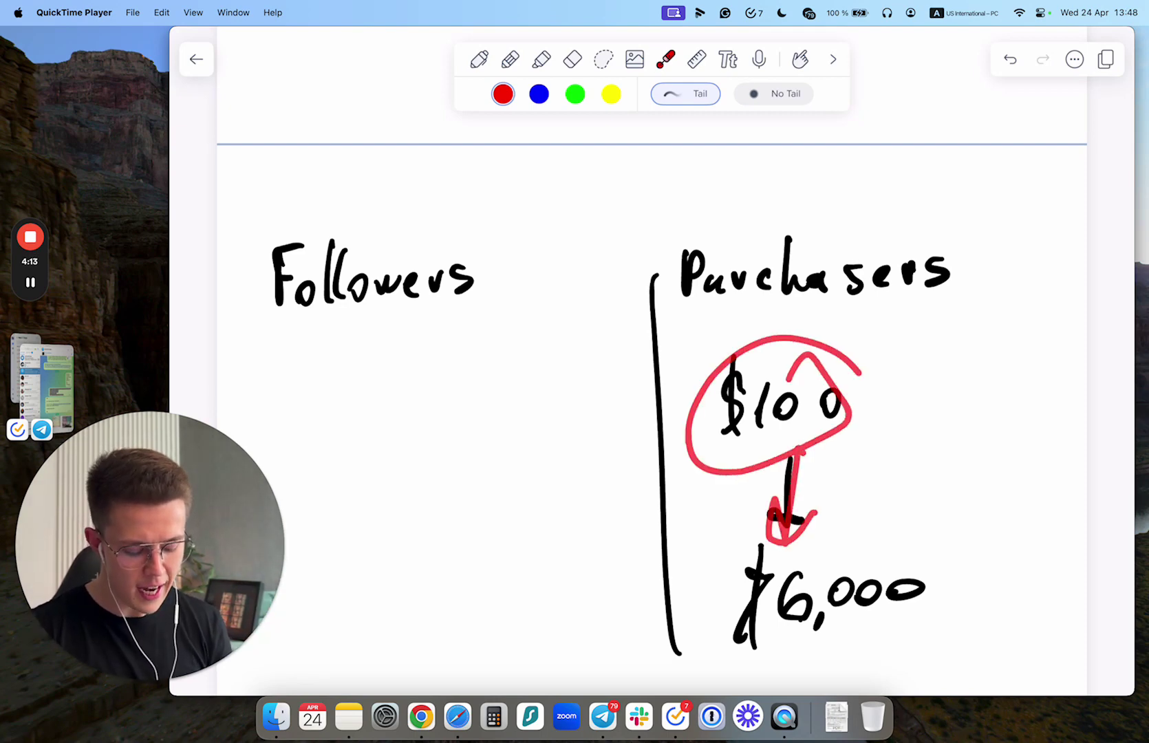
mouse_move(425, 600)
mouse_down()
mouse_move(489, 603)
mouse_move(422, 593)
mouse_up()
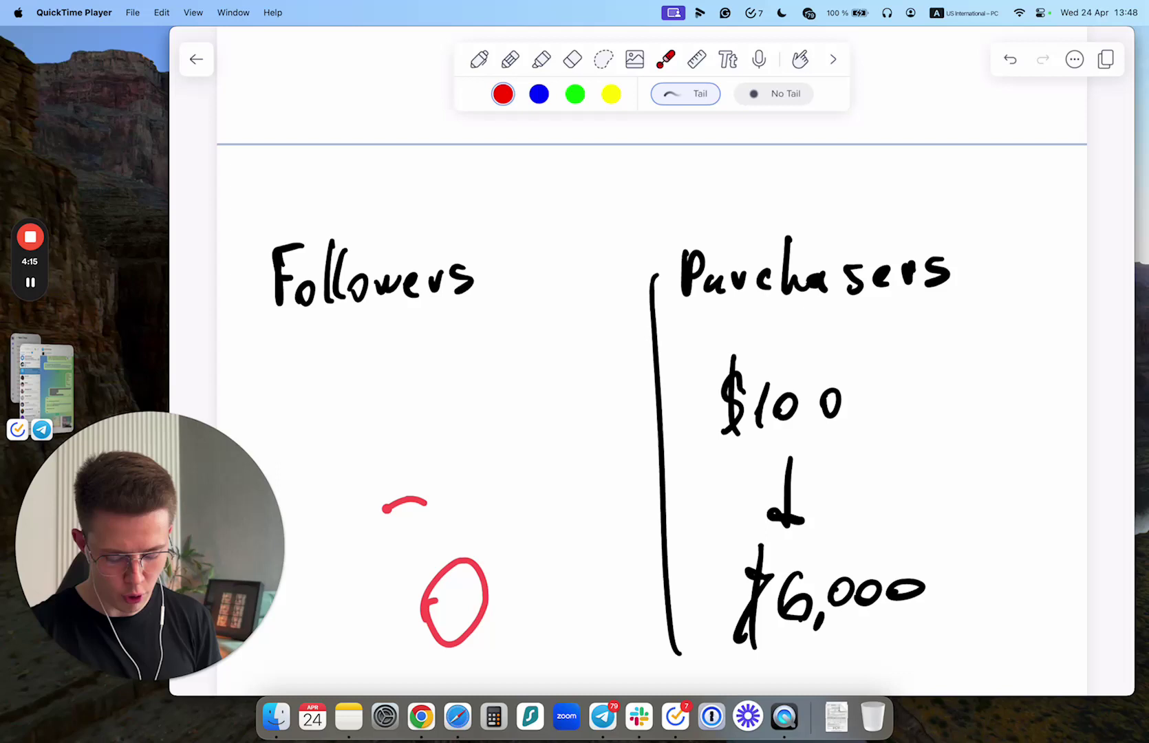
drag(427, 503, 328, 670)
drag(406, 462, 330, 668)
drag(512, 620, 661, 655)
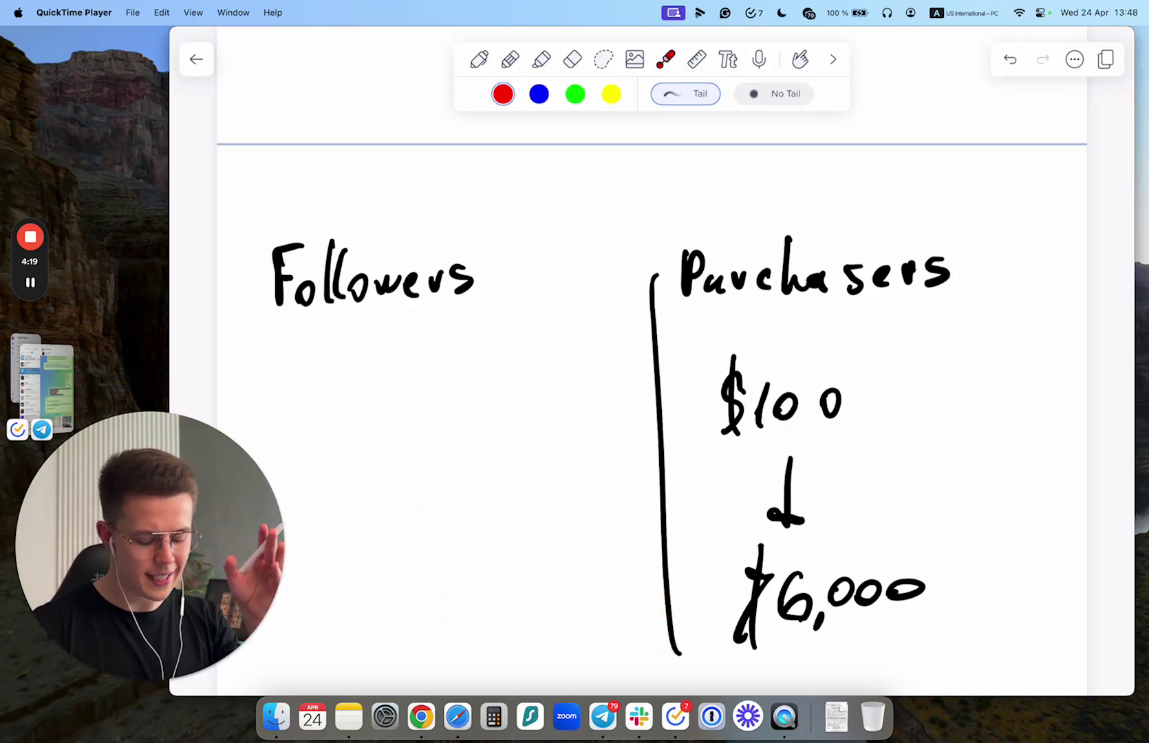
scroll(651, 404, down, 3)
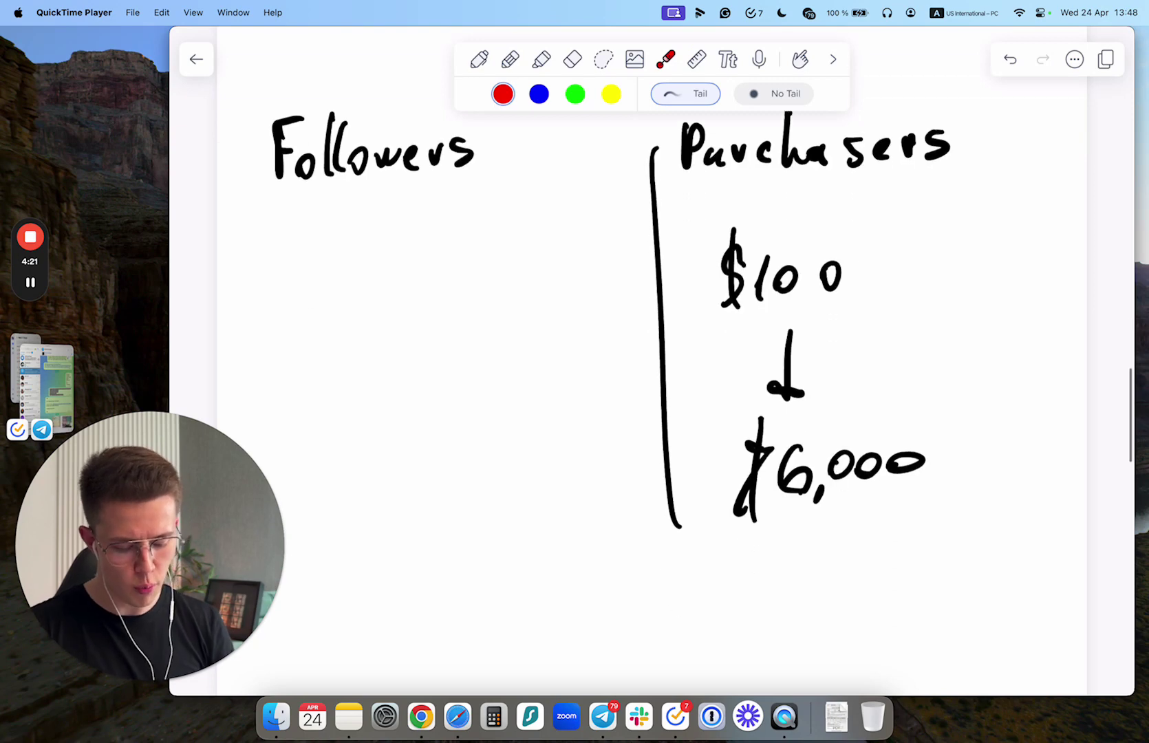
Handwrite '77 × $100' in black ink below the Purchasers figures.
click(479, 60)
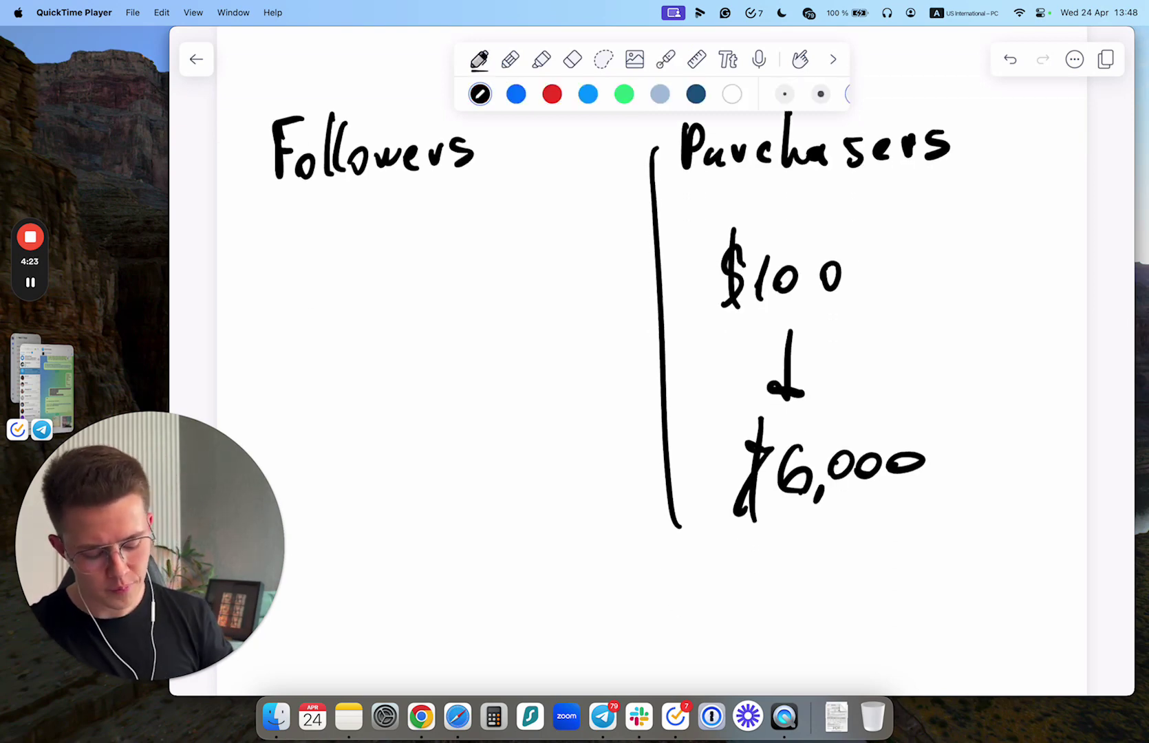
scroll(652, 405, down, 3)
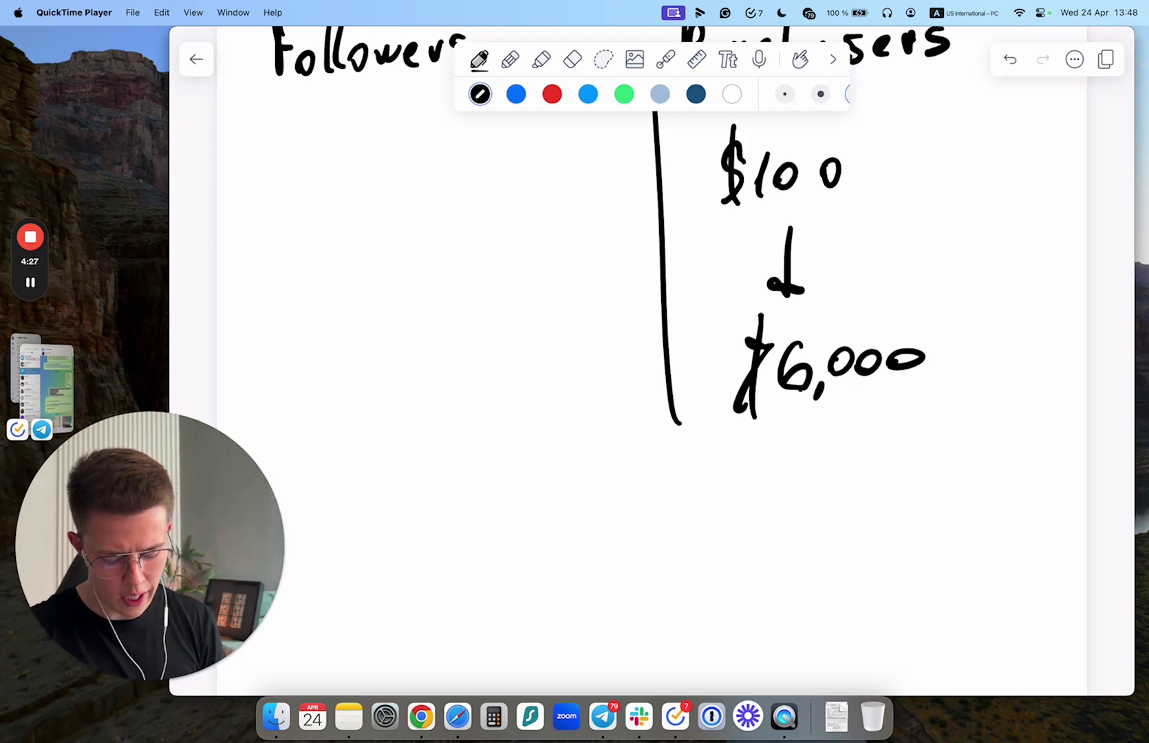
mouse_move(521, 517)
mouse_down()
mouse_move(526, 575)
mouse_move(562, 569)
mouse_up()
drag(575, 549, 647, 500)
drag(625, 502, 617, 538)
mouse_move(628, 501)
mouse_down()
mouse_move(641, 491)
mouse_move(652, 576)
mouse_up()
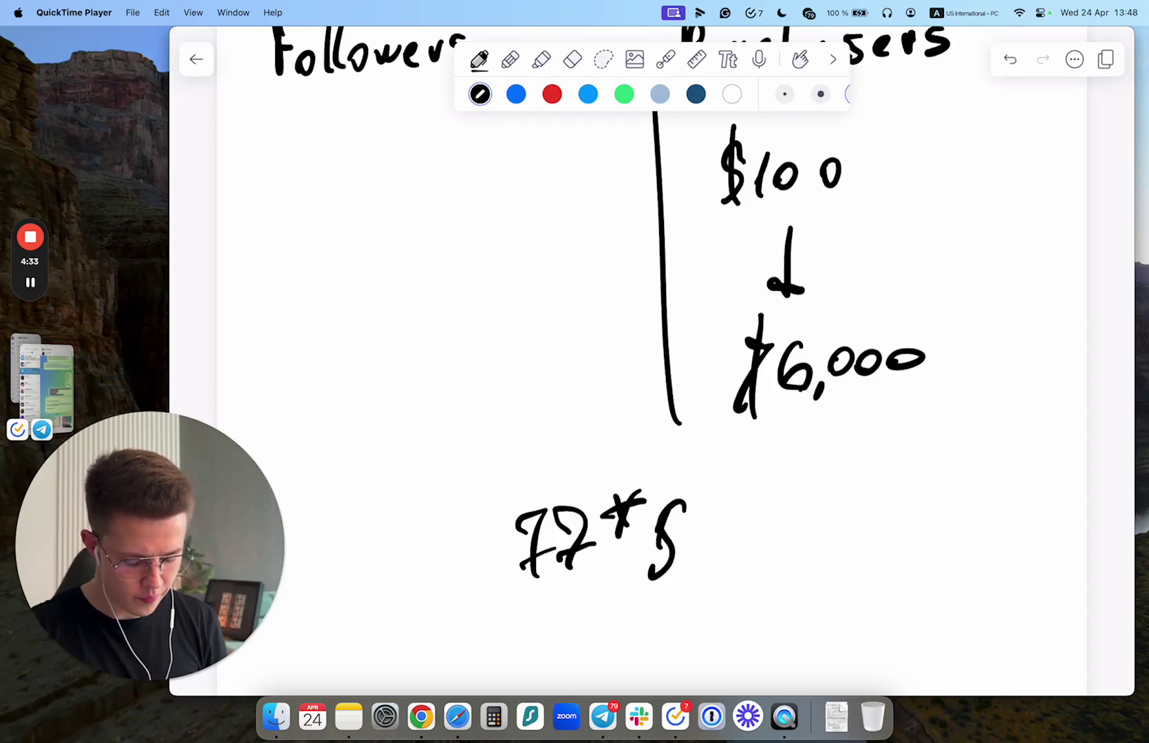
drag(683, 485, 663, 589)
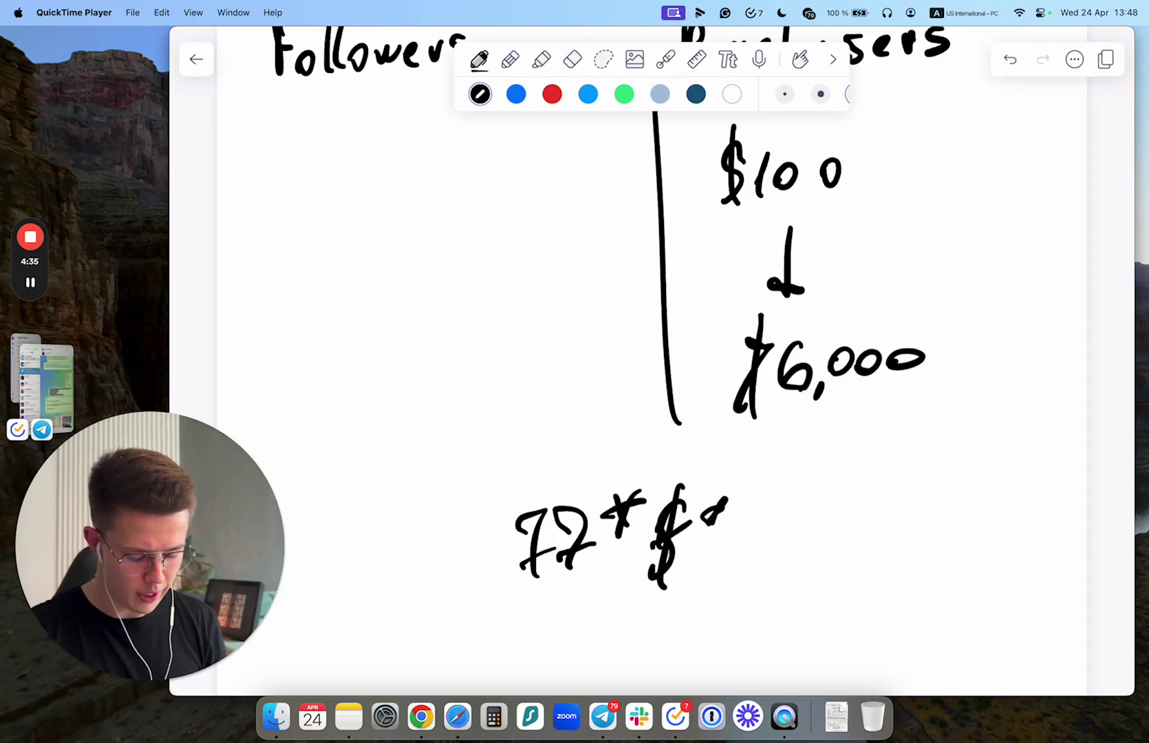
drag(716, 514, 709, 550)
drag(747, 515, 780, 510)
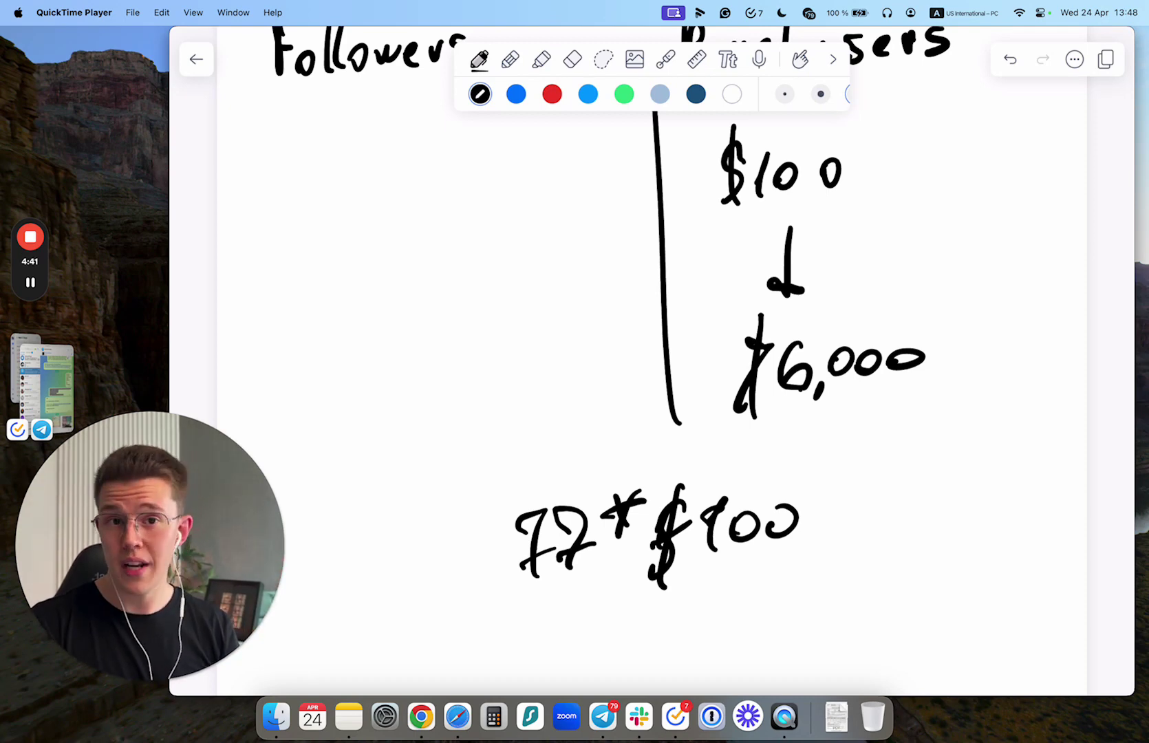
scroll(650, 358, down, 4)
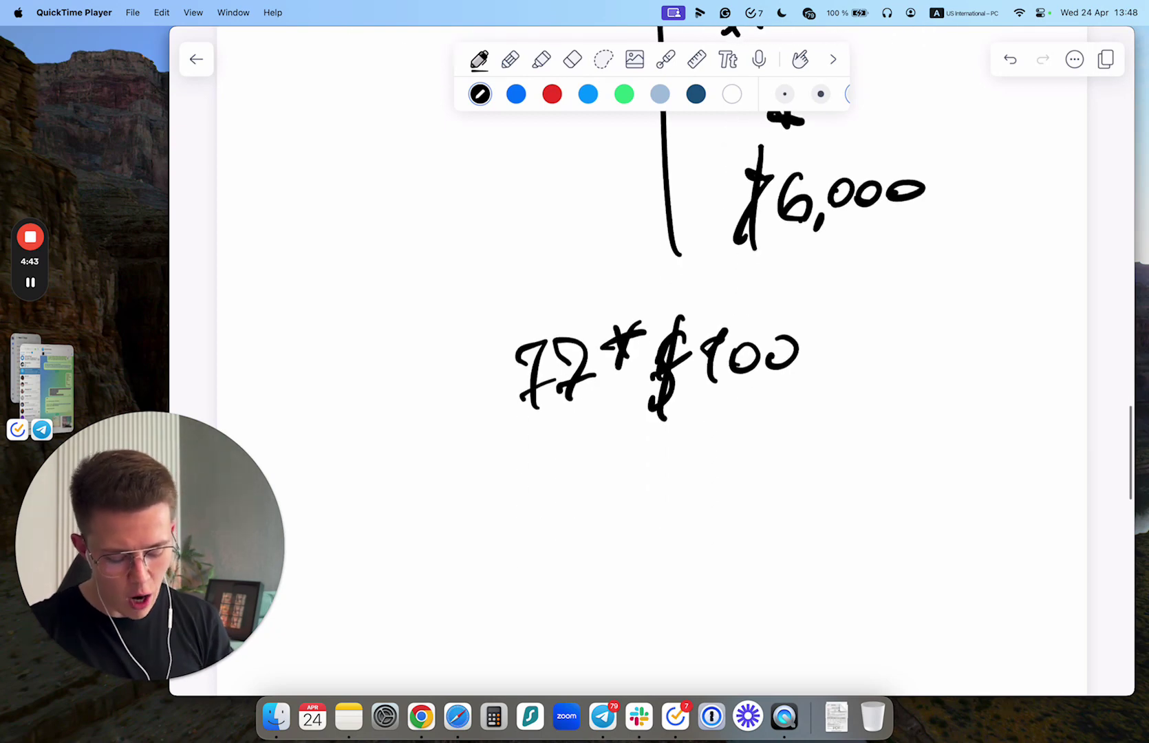
Draw a down arrow to '15%' and circle the 15% with the laser pointer.
mouse_move(554, 431)
mouse_down()
mouse_move(554, 481)
mouse_move(579, 459)
mouse_up()
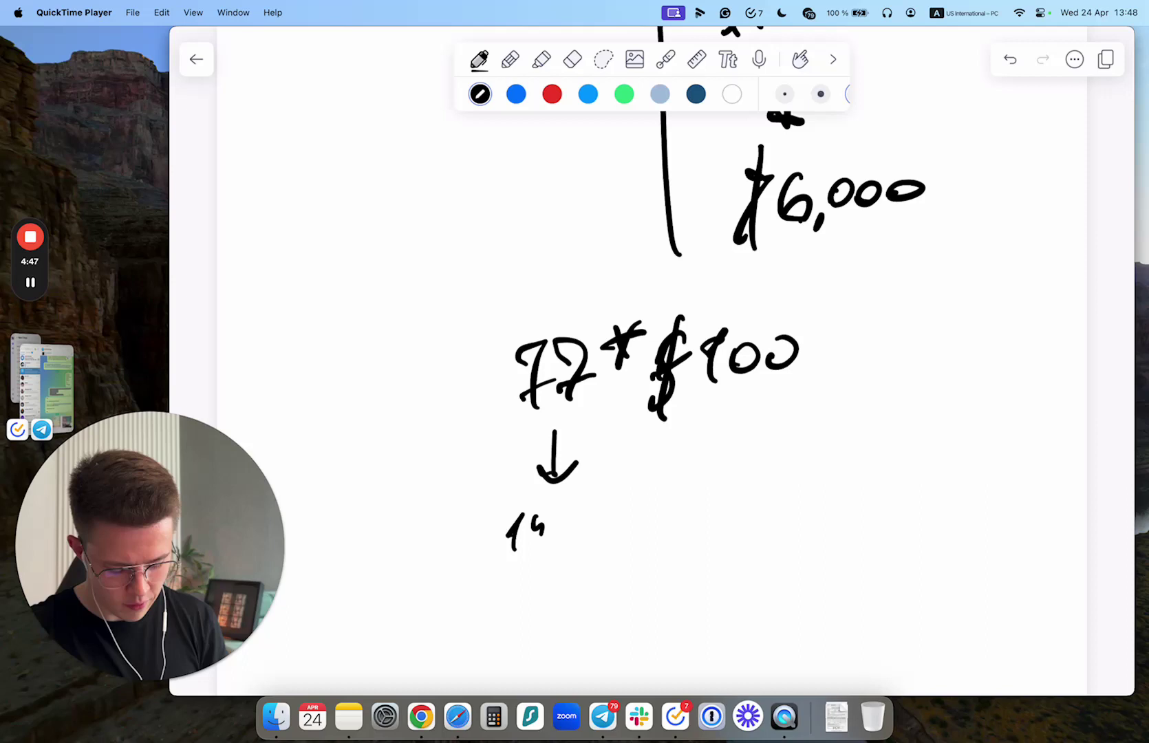
click(579, 538)
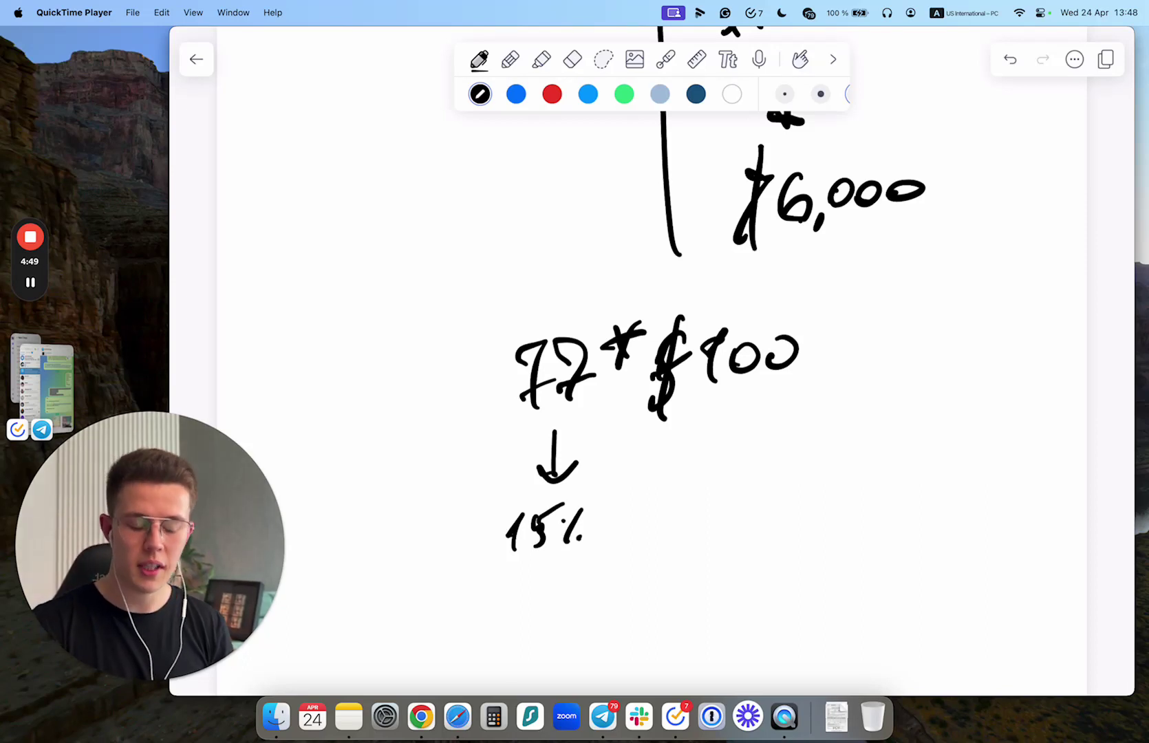
scroll(652, 359, up, 2)
click(665, 59)
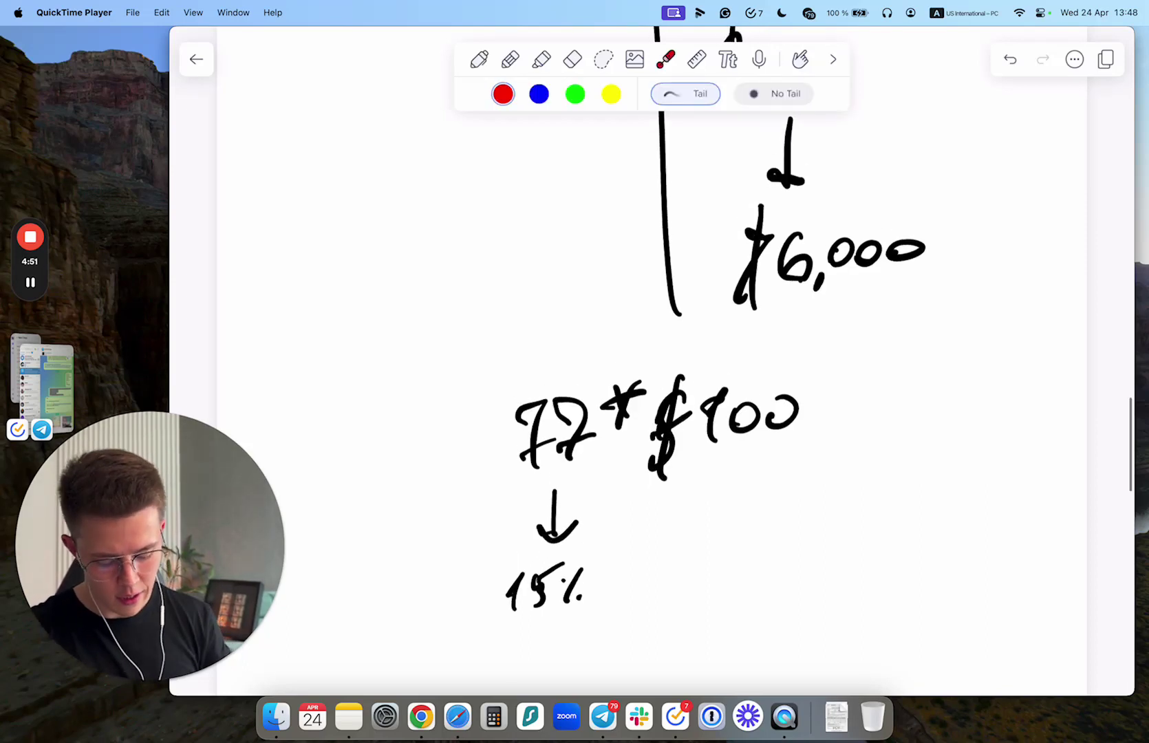
mouse_move(549, 585)
mouse_down()
mouse_move(869, 561)
mouse_move(916, 274)
mouse_move(943, 355)
mouse_up()
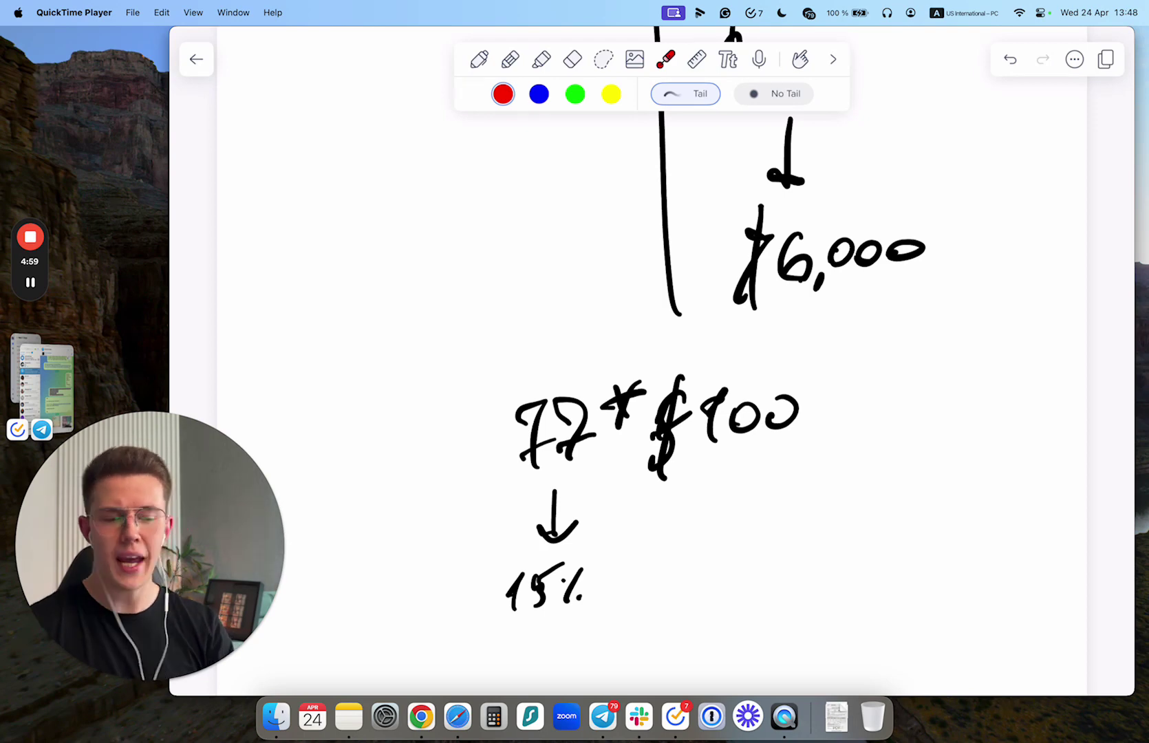
drag(580, 534, 557, 529)
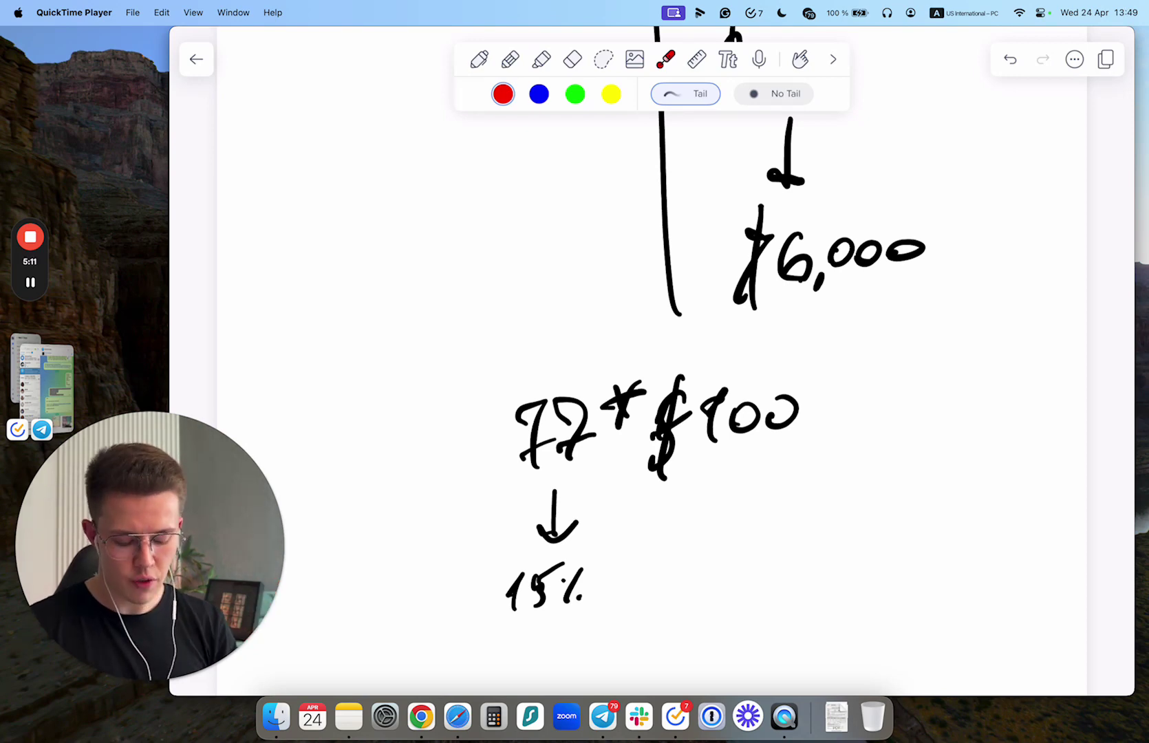
scroll(652, 404, up, 10)
scroll(652, 404, up, 10)
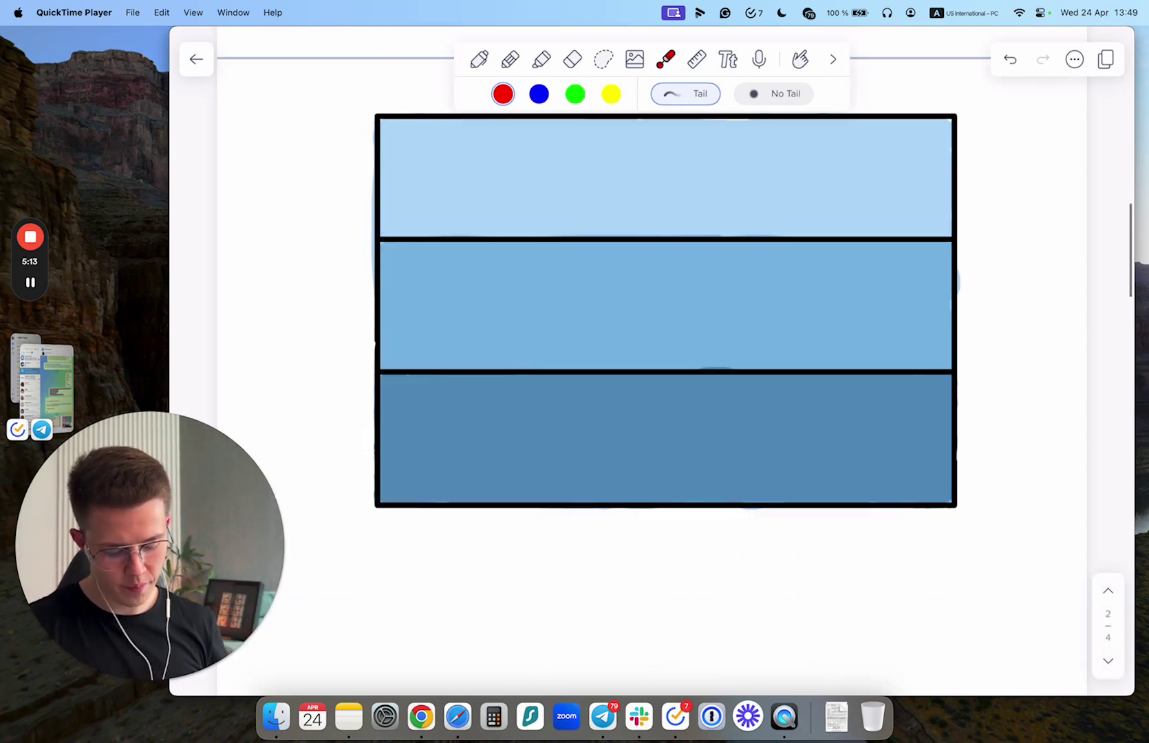
scroll(652, 404, up, 10)
scroll(652, 404, up, 10)
scroll(653, 403, down, 5)
scroll(652, 404, up, 3)
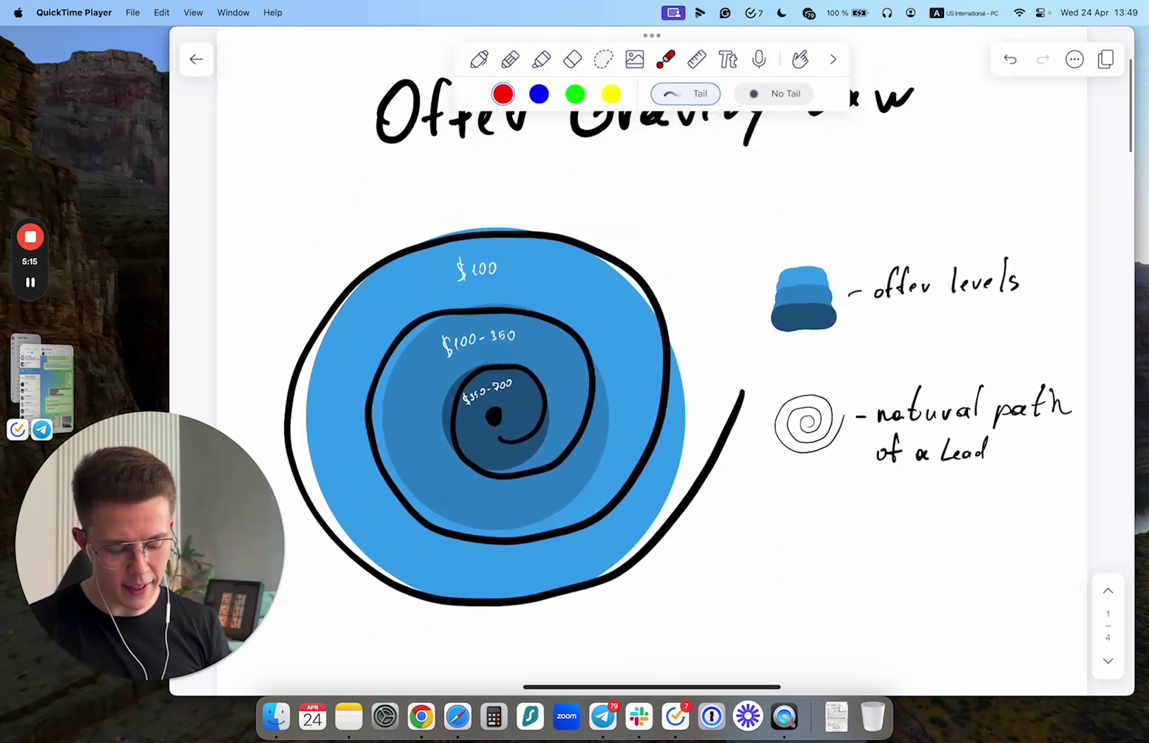
click(478, 59)
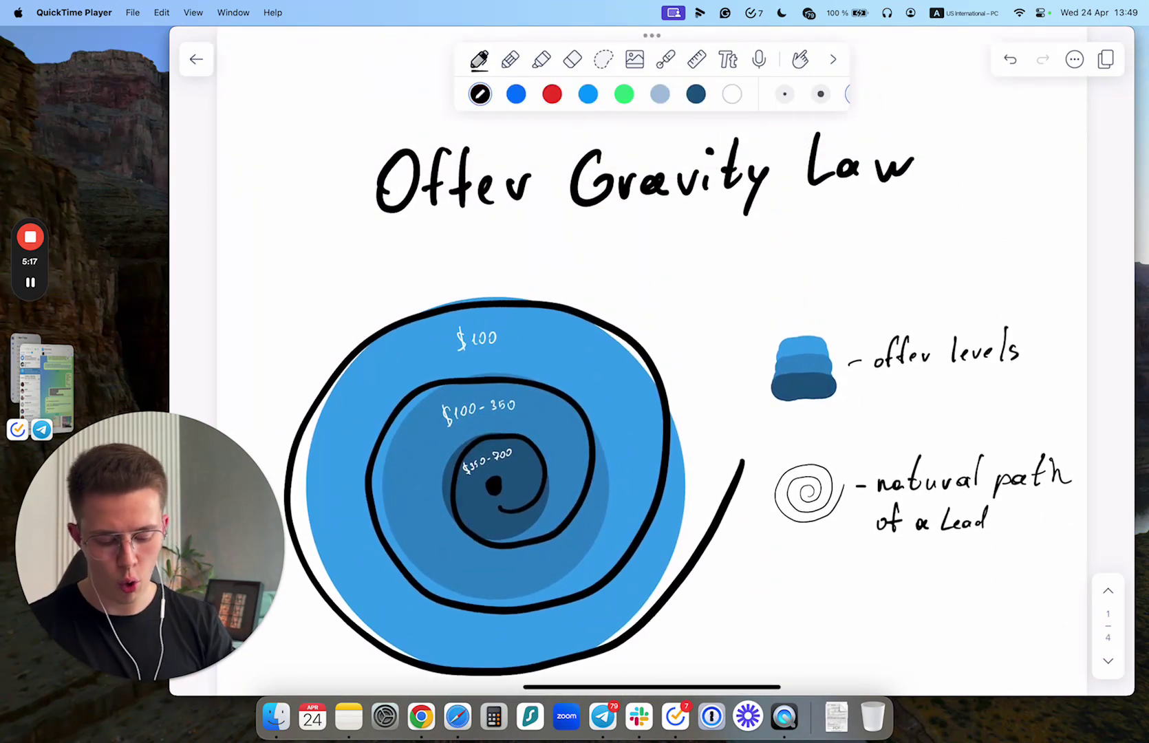
click(665, 59)
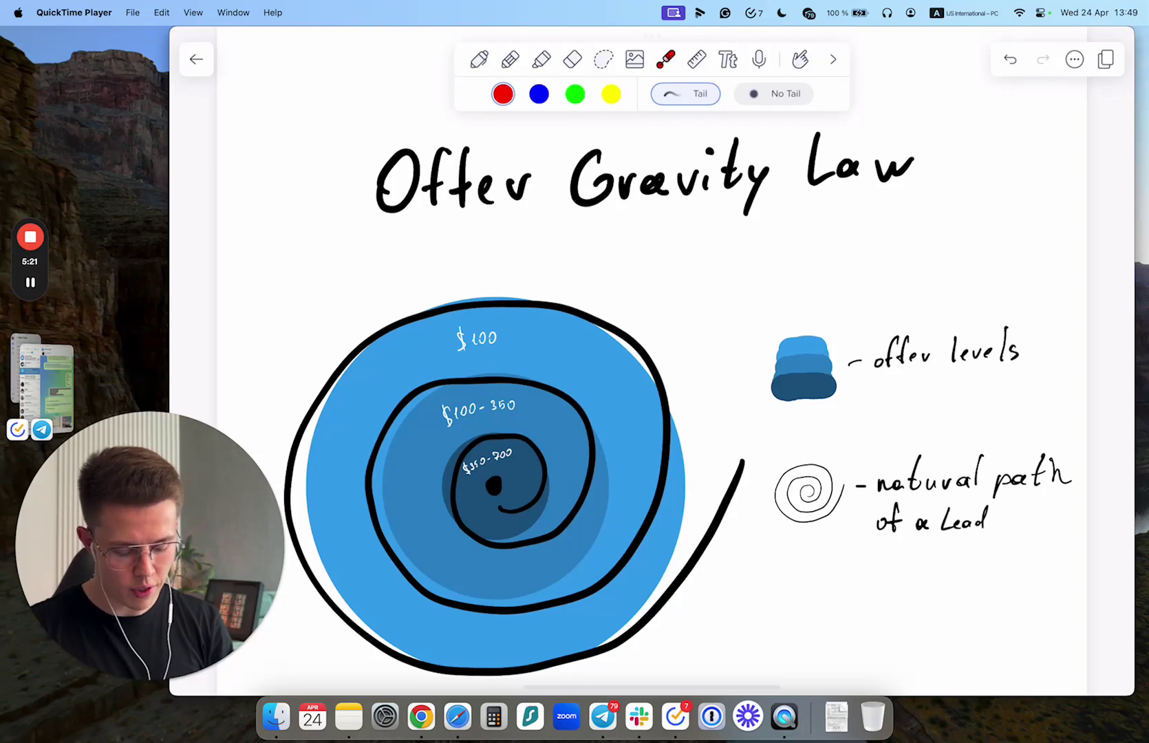
drag(711, 305, 752, 291)
drag(916, 195, 1028, 238)
drag(976, 94, 1056, 151)
drag(687, 242, 607, 263)
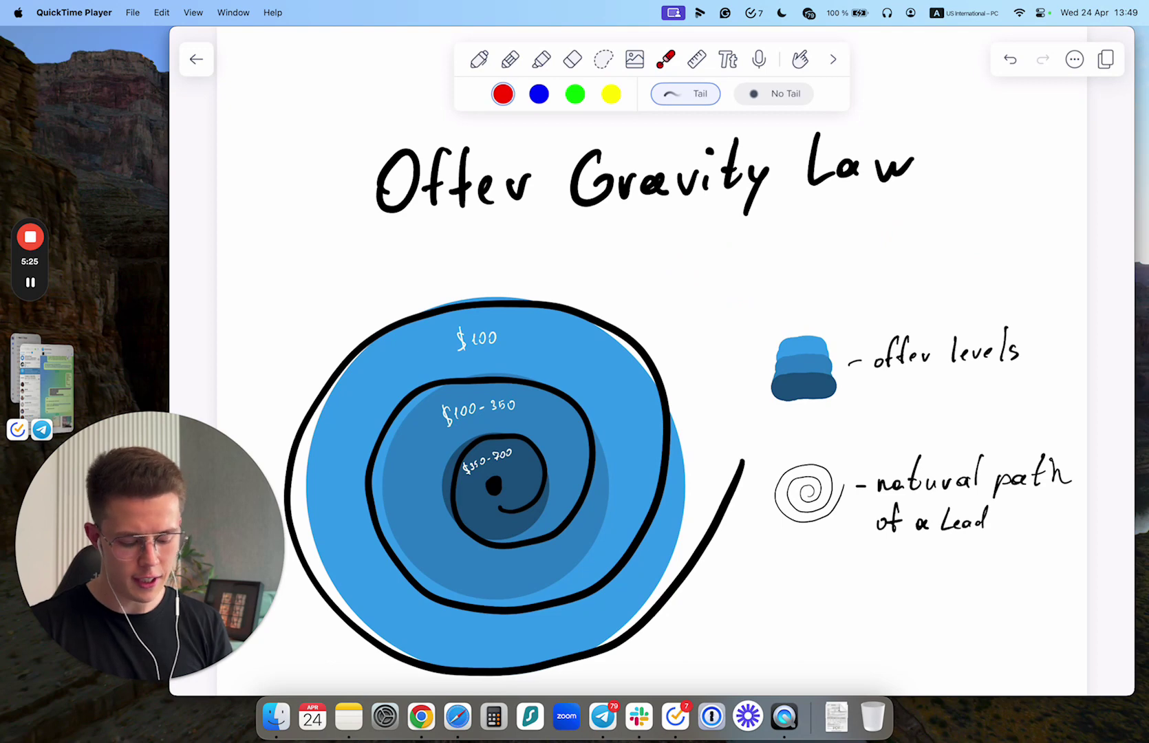
drag(727, 366, 654, 538)
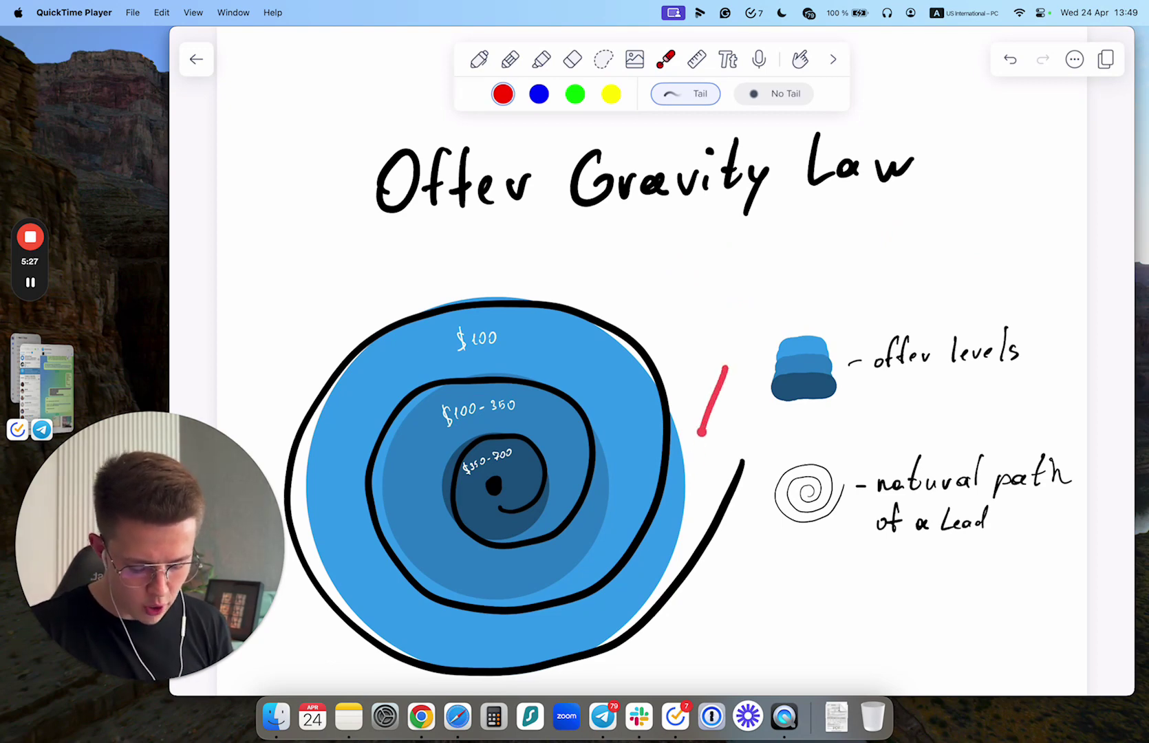
mouse_move(760, 358)
mouse_down()
mouse_move(833, 358)
mouse_move(772, 394)
mouse_up()
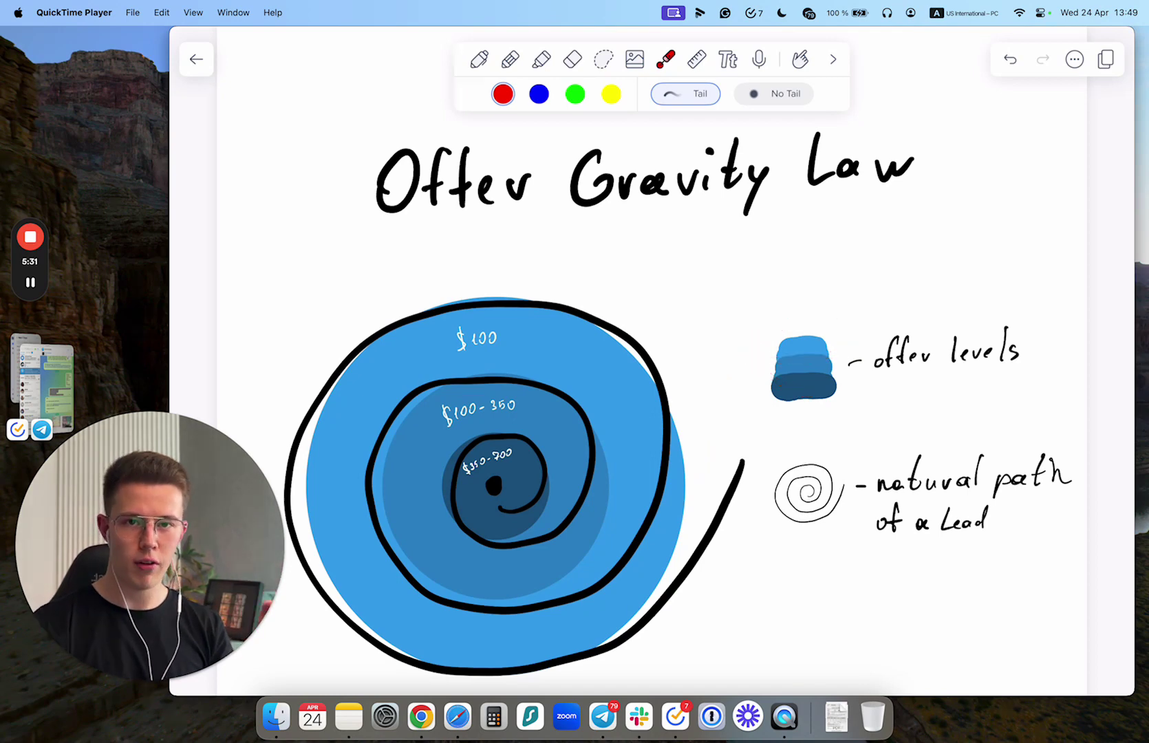
click(479, 59)
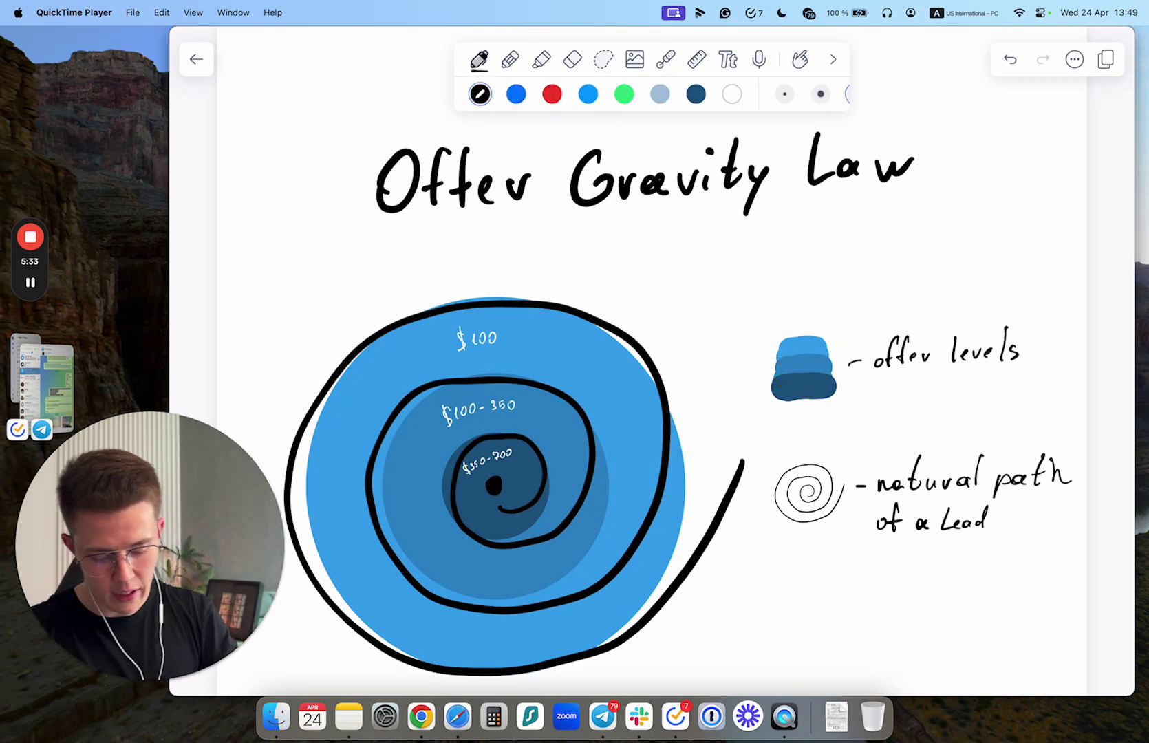
click(666, 59)
mouse_move(502, 321)
mouse_down()
mouse_move(341, 438)
mouse_move(423, 386)
mouse_up()
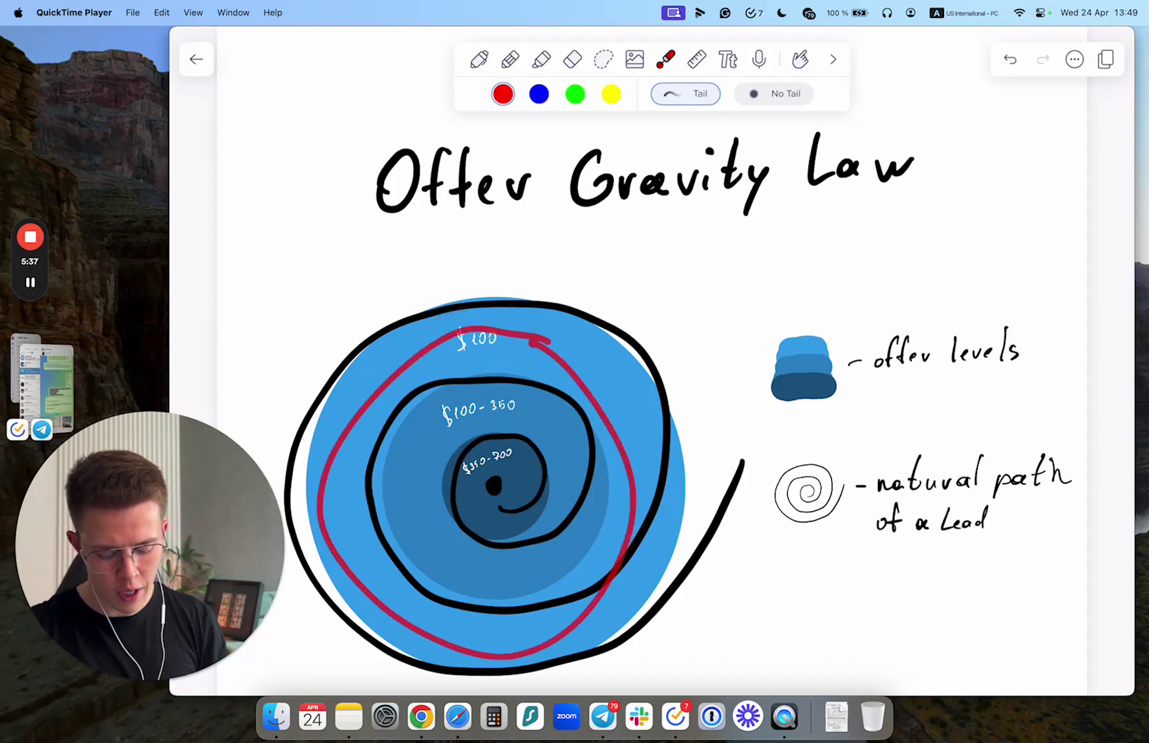
drag(454, 337, 530, 343)
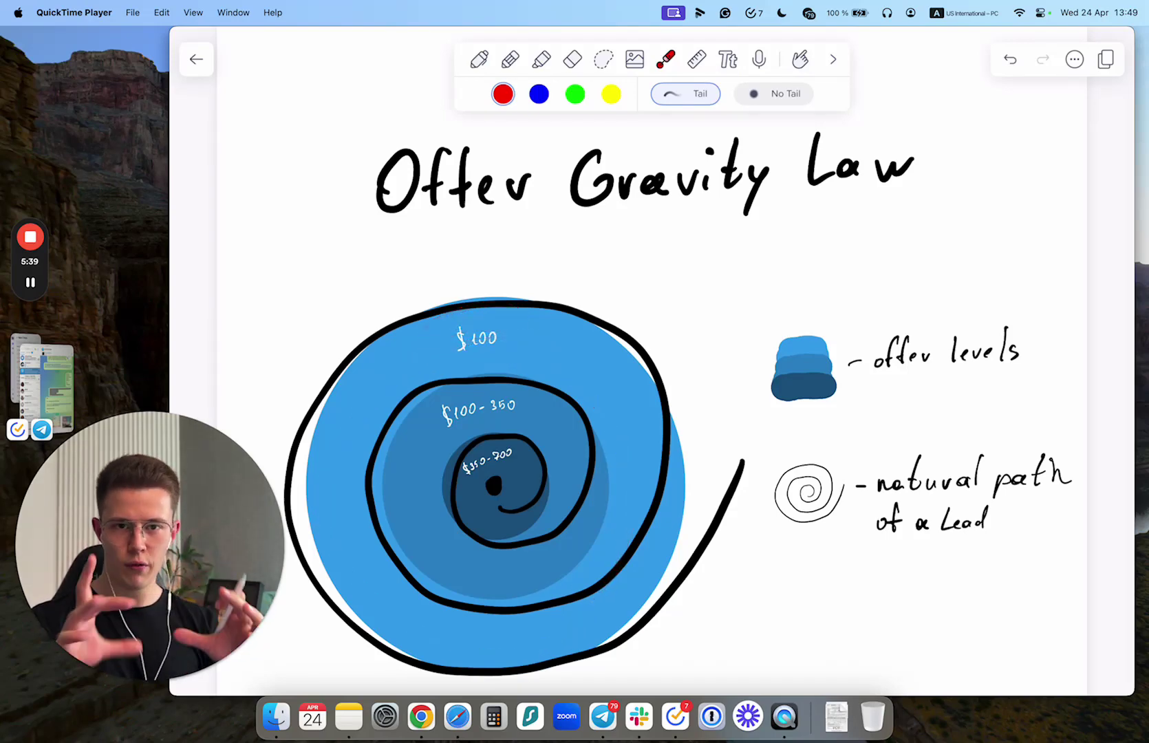
mouse_move(722, 438)
mouse_down()
mouse_move(628, 431)
mouse_move(490, 579)
mouse_move(417, 433)
mouse_move(562, 502)
mouse_move(492, 487)
mouse_up()
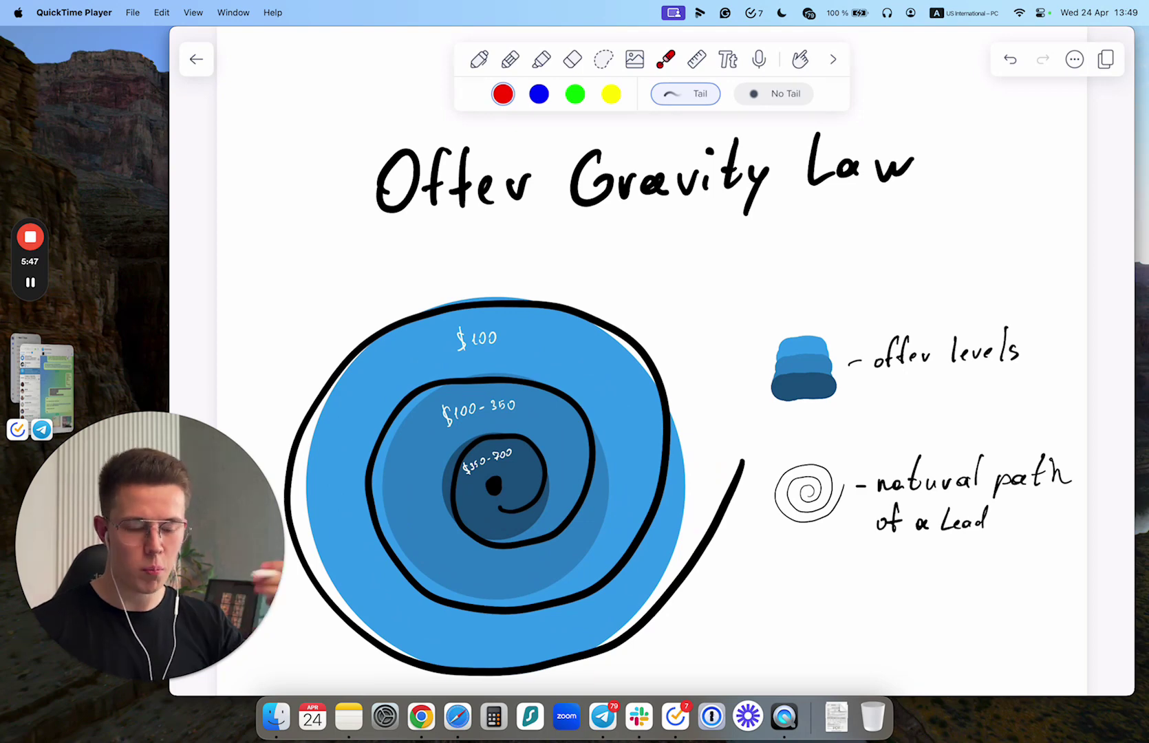
mouse_move(529, 408)
mouse_down()
mouse_move(477, 575)
mouse_move(575, 414)
mouse_up()
drag(449, 420, 549, 406)
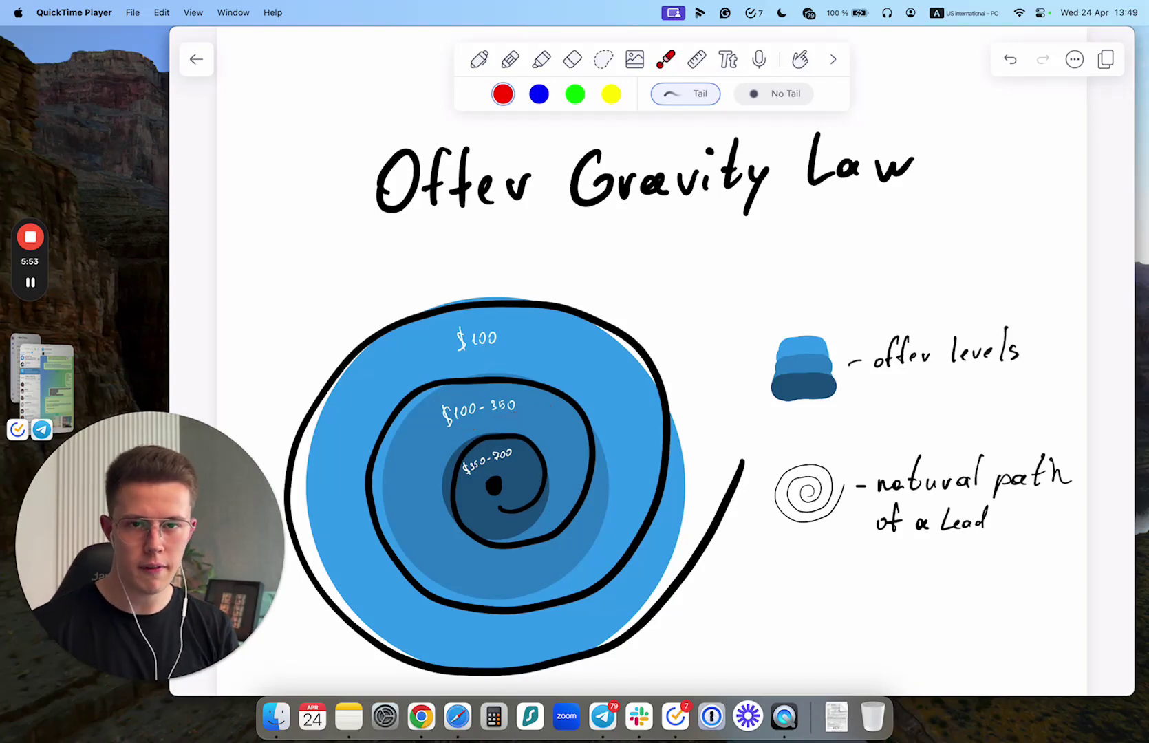
mouse_move(451, 444)
mouse_down()
mouse_move(550, 429)
mouse_move(556, 396)
mouse_up()
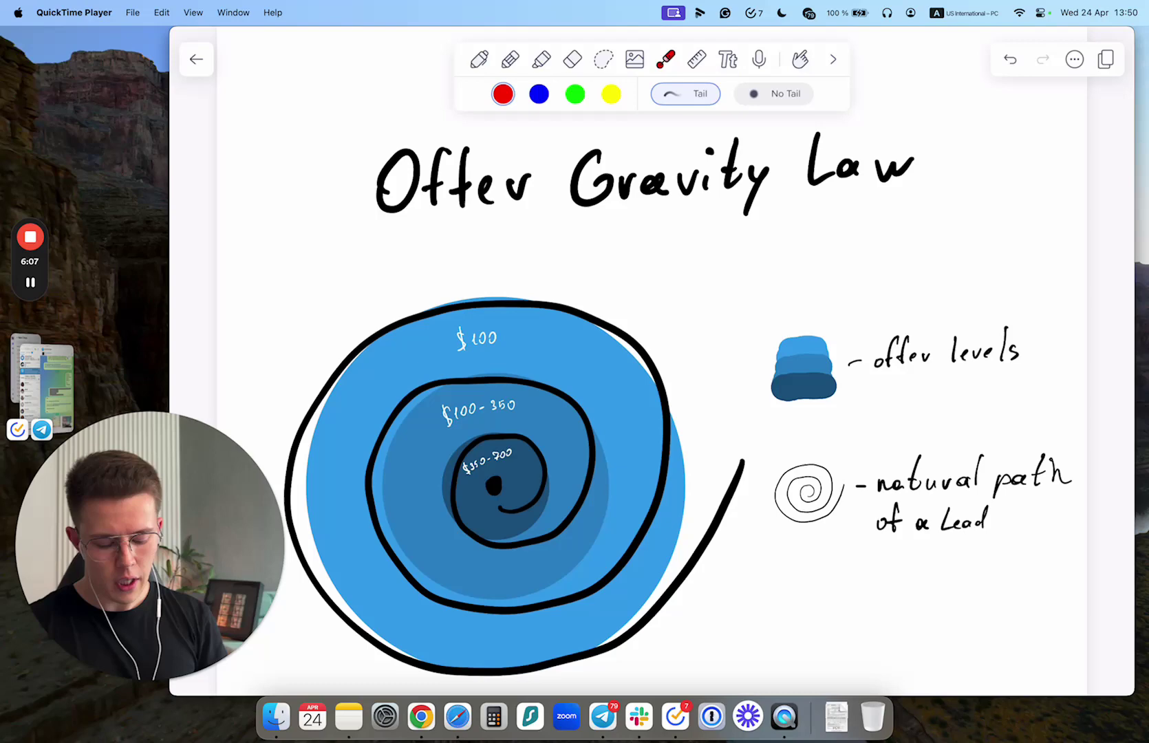
click(478, 59)
drag(463, 364, 458, 362)
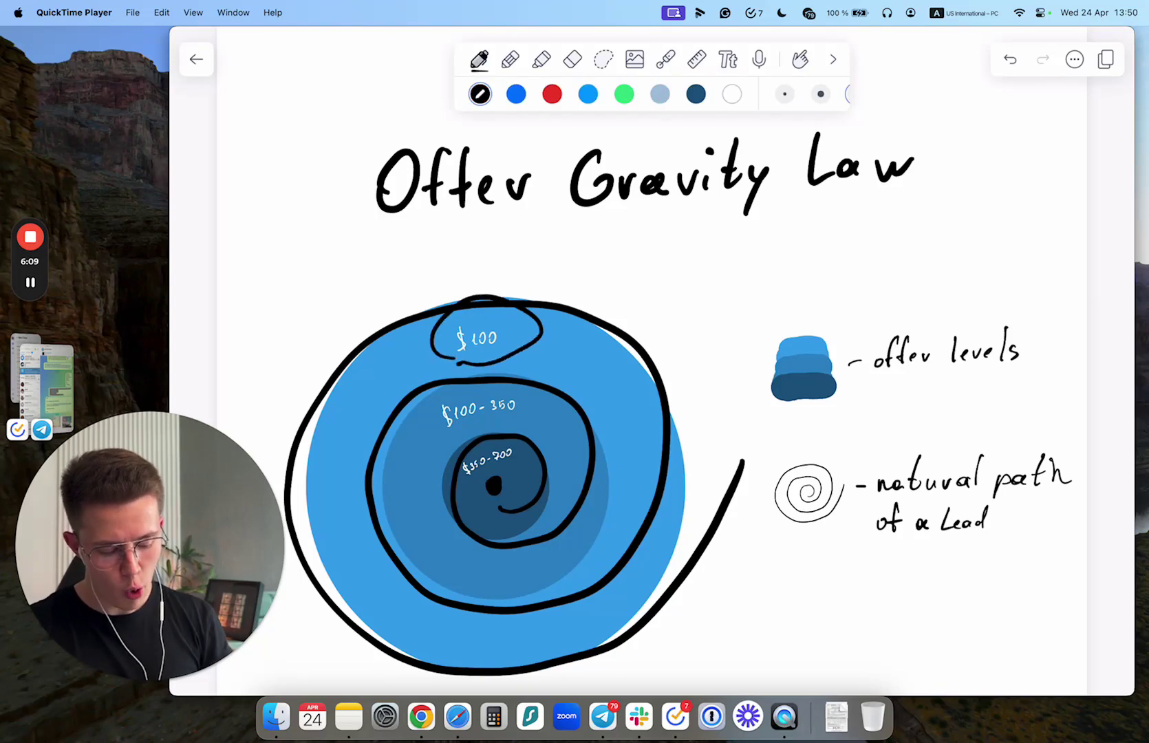
click(1010, 60)
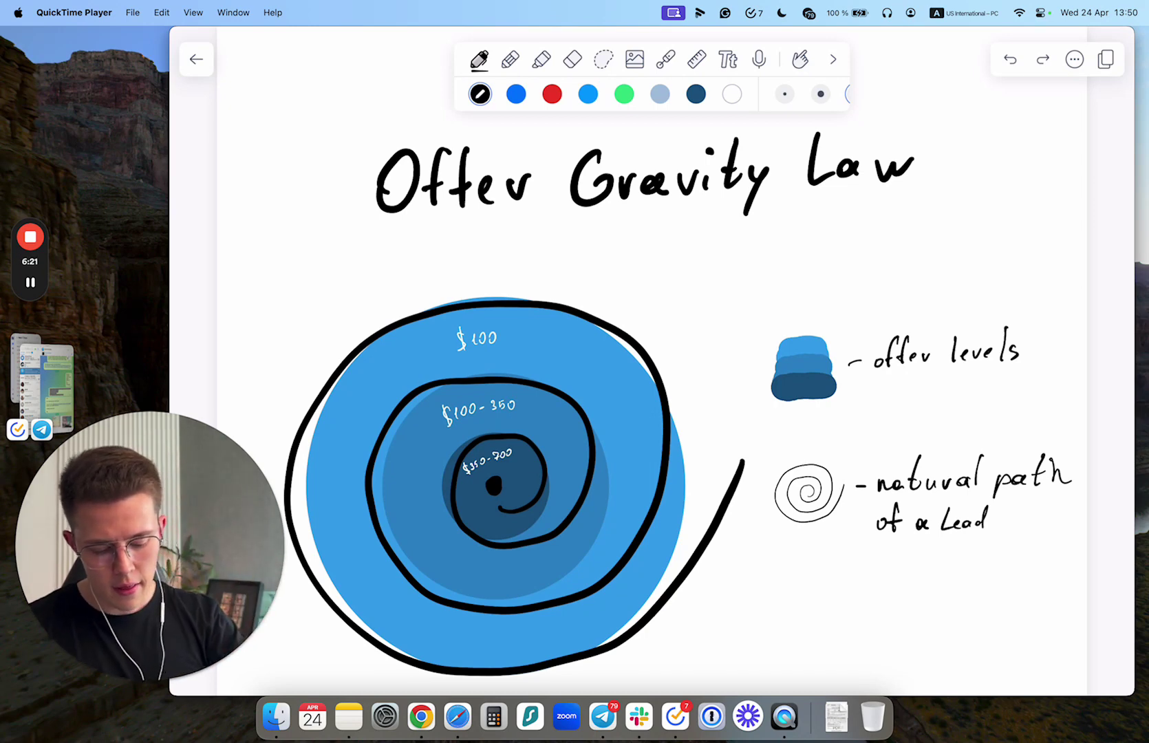
click(832, 60)
click(831, 59)
click(665, 59)
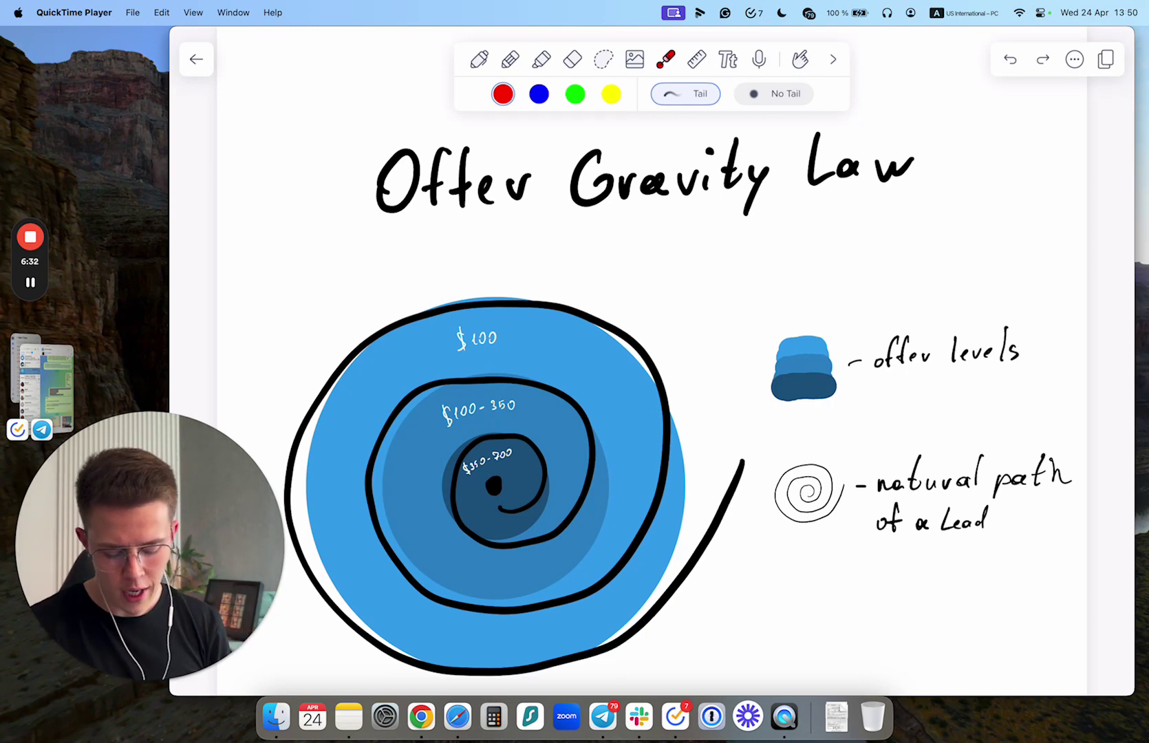
mouse_move(576, 348)
mouse_down()
mouse_move(628, 475)
mouse_move(430, 541)
mouse_up()
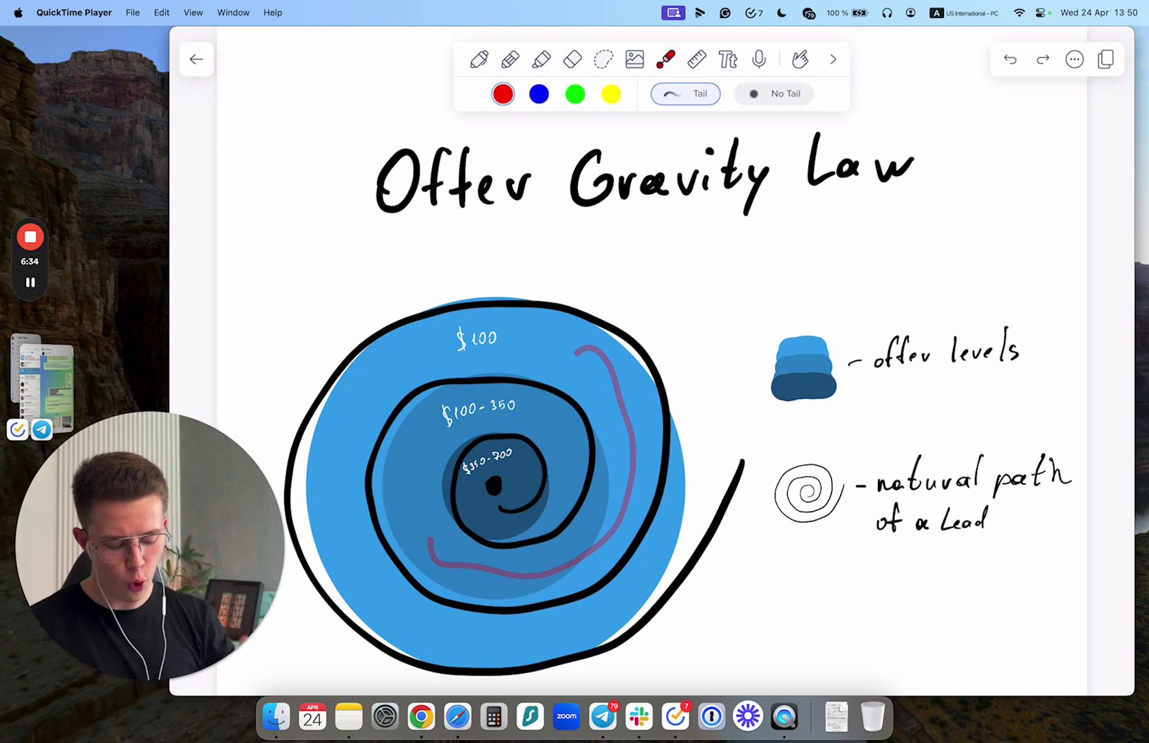
mouse_move(822, 569)
mouse_down()
mouse_move(763, 440)
mouse_move(996, 607)
mouse_up()
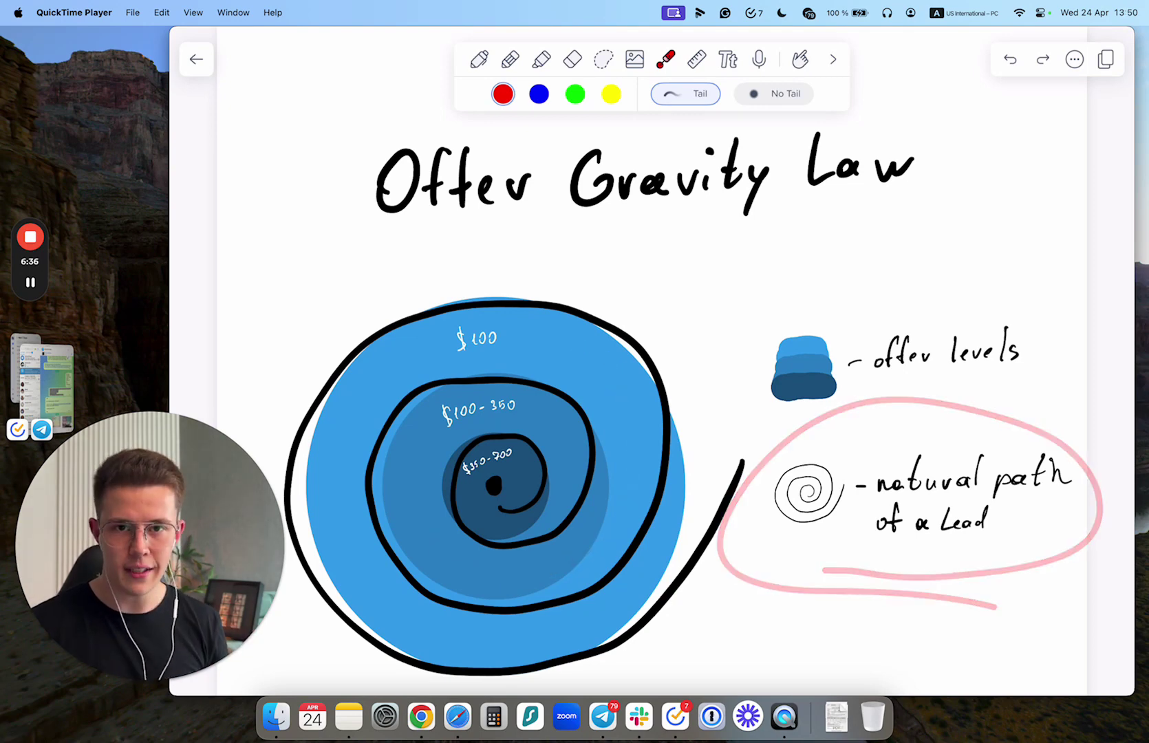
mouse_move(727, 427)
mouse_down()
mouse_move(636, 574)
mouse_move(673, 579)
mouse_up()
drag(674, 413, 646, 601)
drag(678, 454, 673, 589)
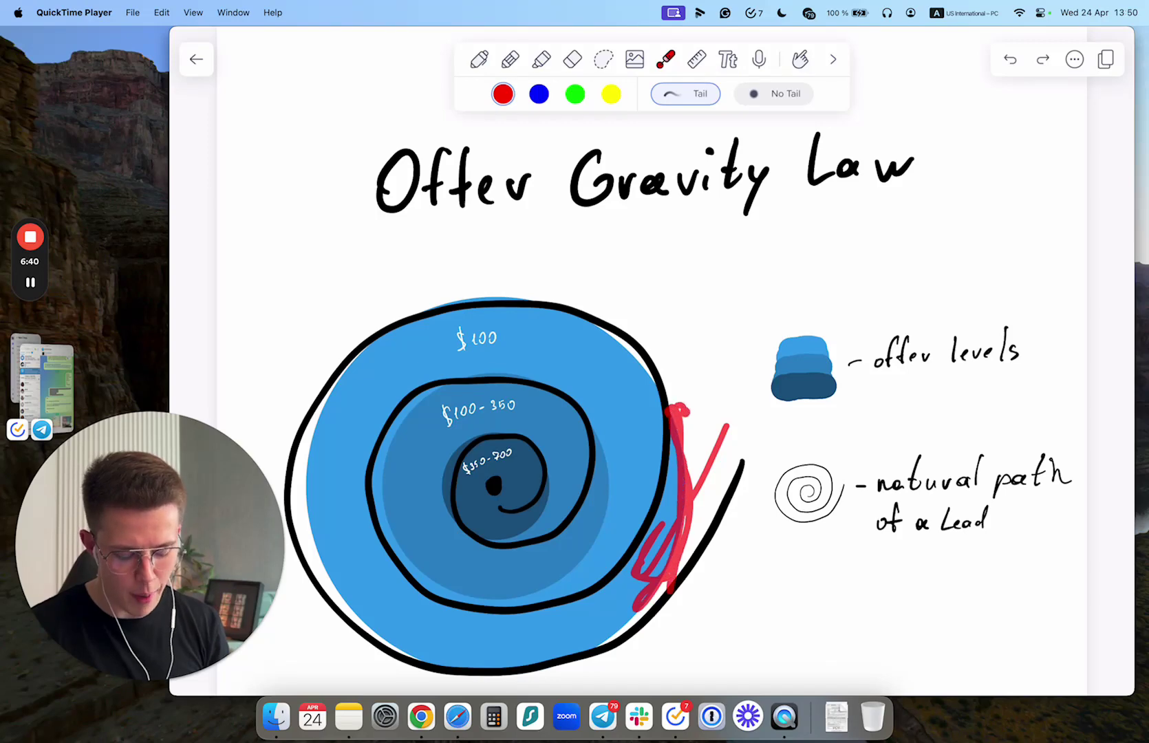
mouse_move(687, 408)
mouse_down()
mouse_move(690, 583)
mouse_move(674, 530)
mouse_up()
drag(666, 453, 682, 570)
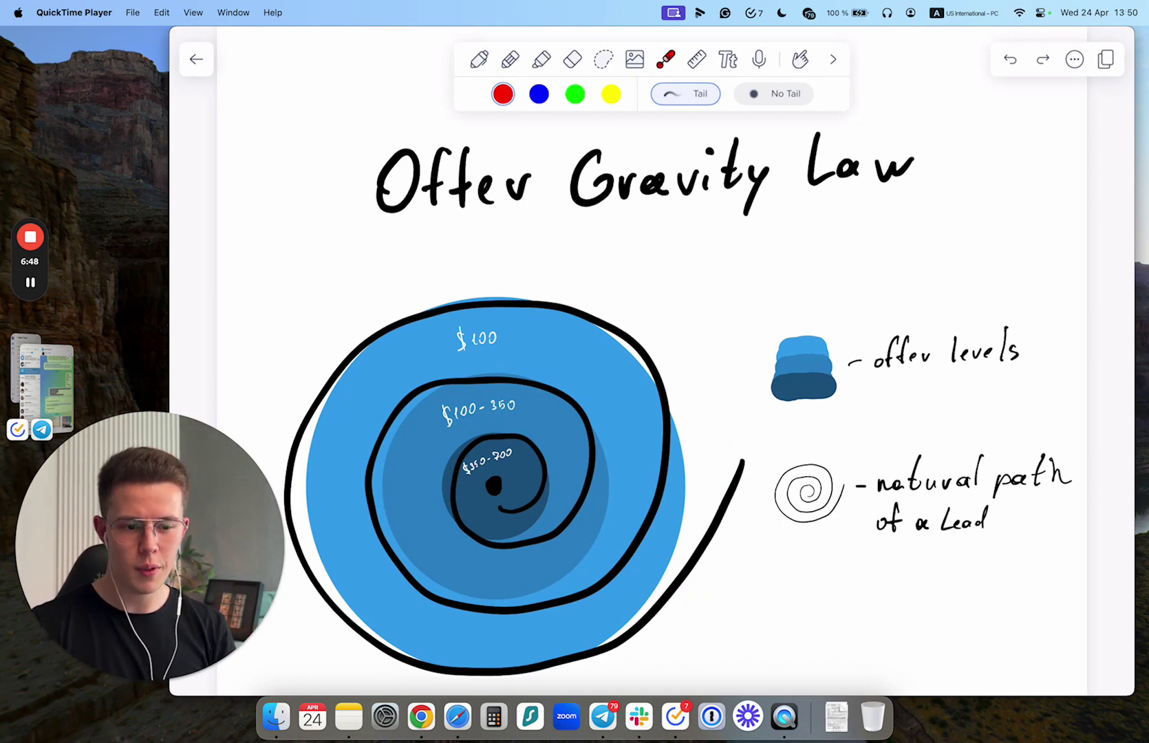
drag(626, 490, 523, 574)
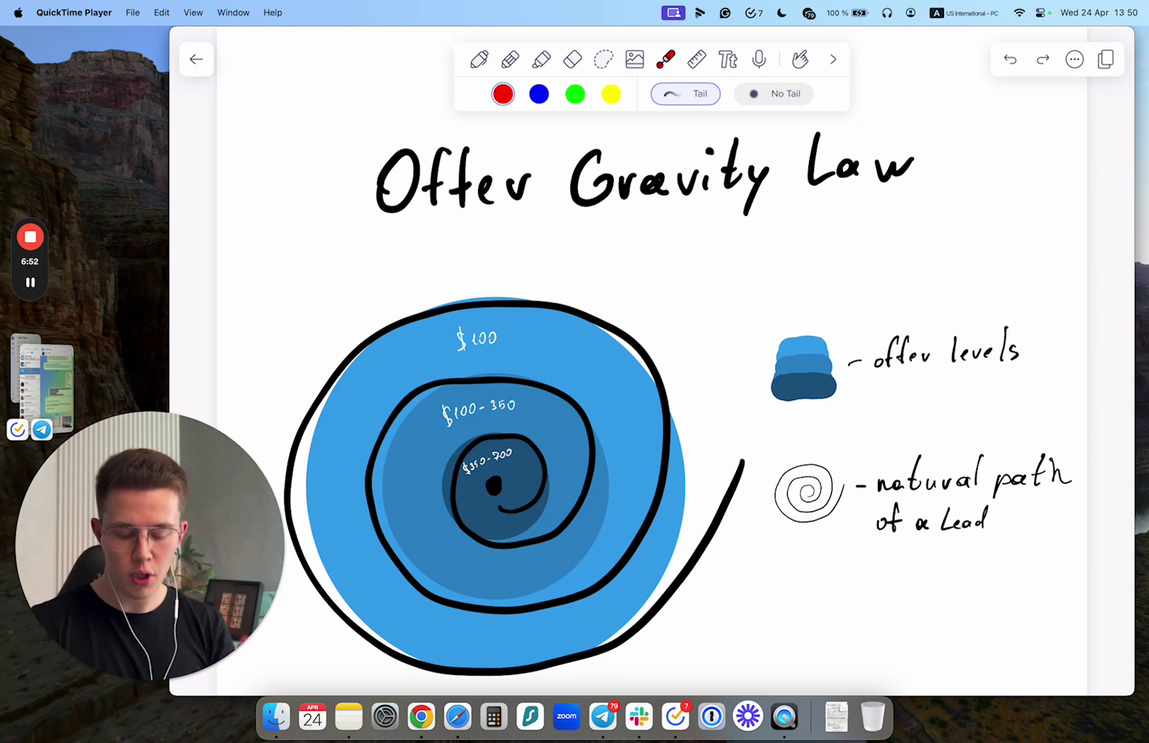
mouse_move(442, 436)
mouse_down()
mouse_move(559, 500)
mouse_move(492, 519)
mouse_move(483, 543)
mouse_up()
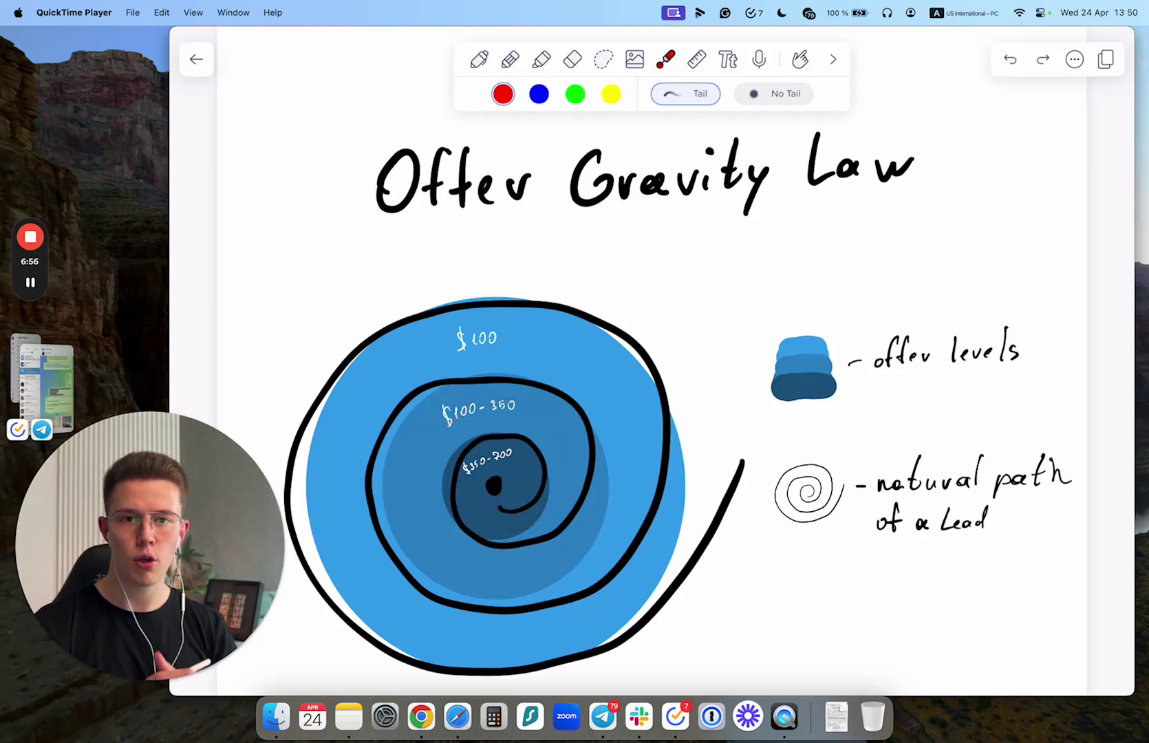
click(479, 59)
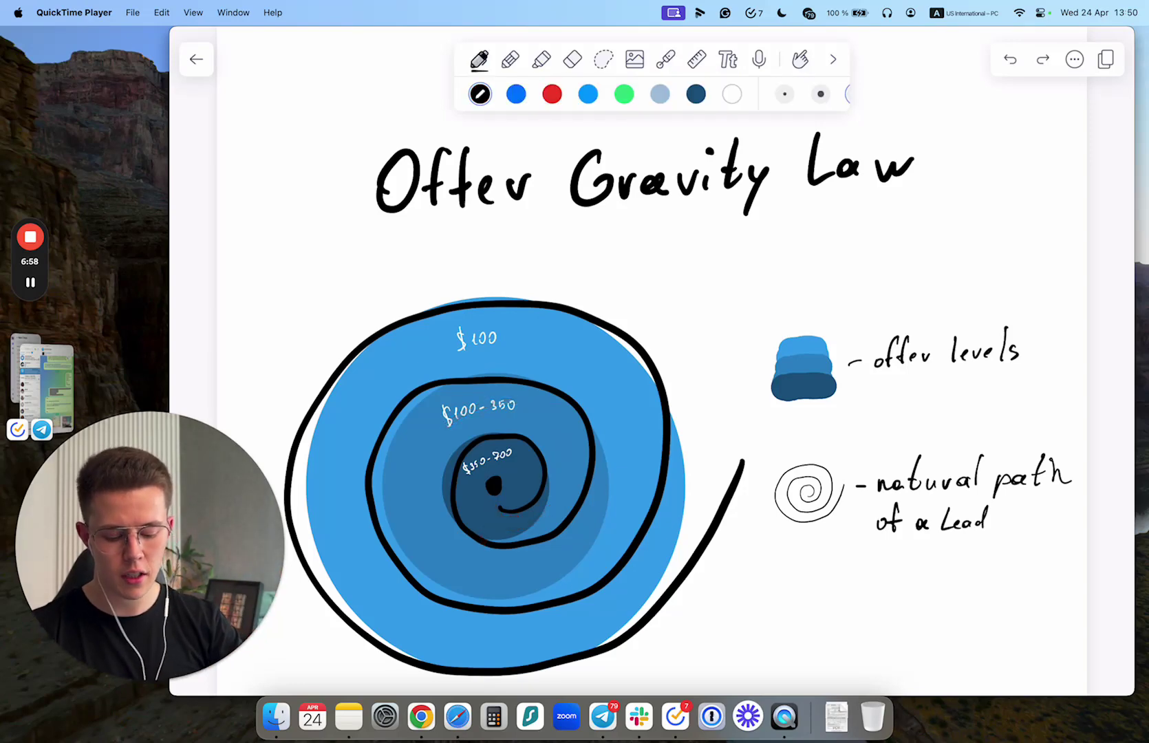
click(665, 60)
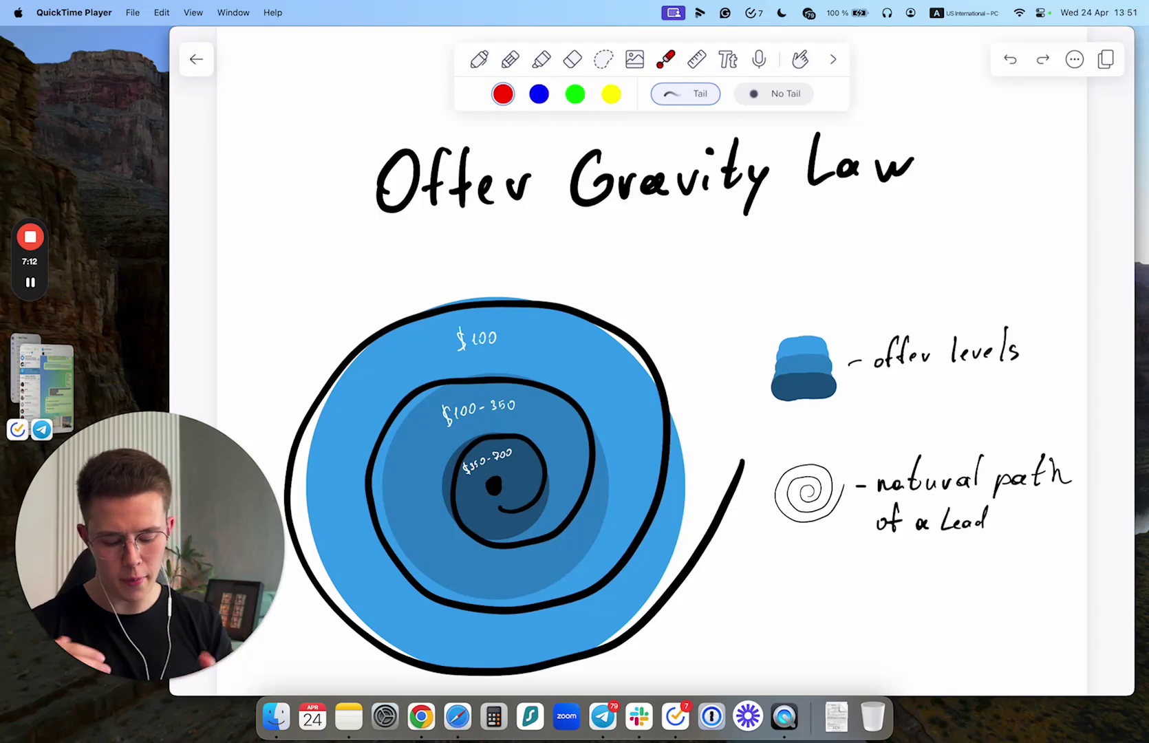
drag(474, 489, 555, 467)
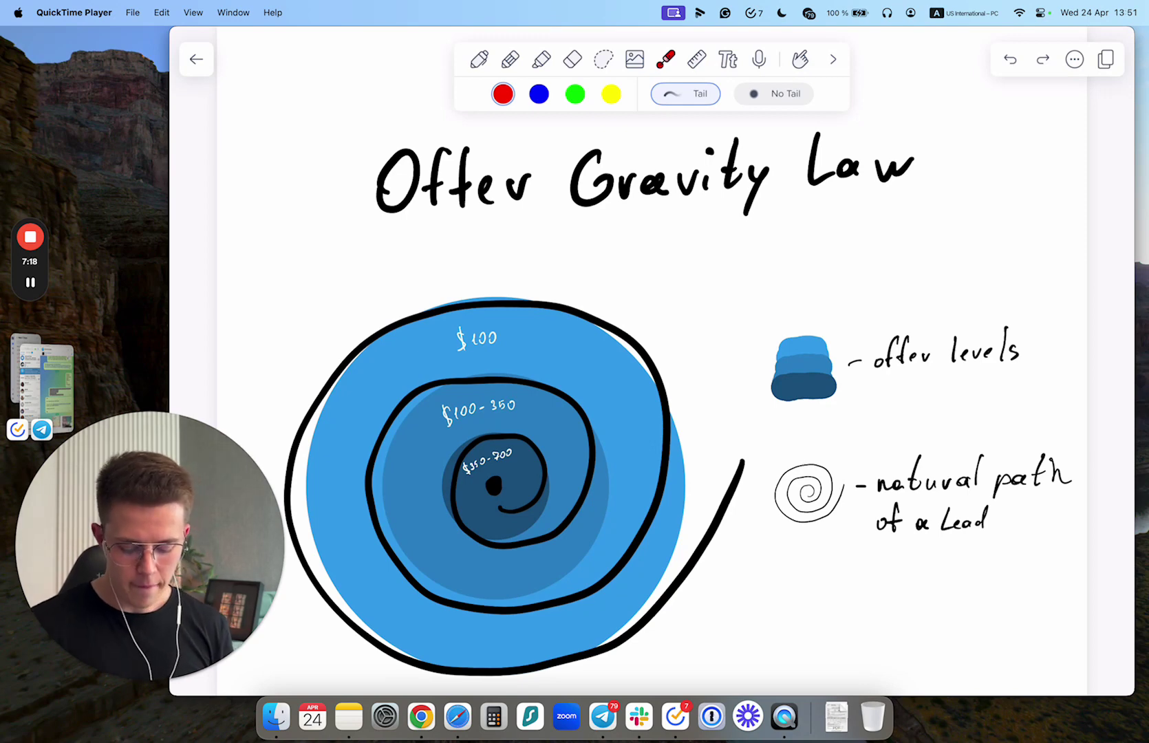
drag(510, 455, 537, 484)
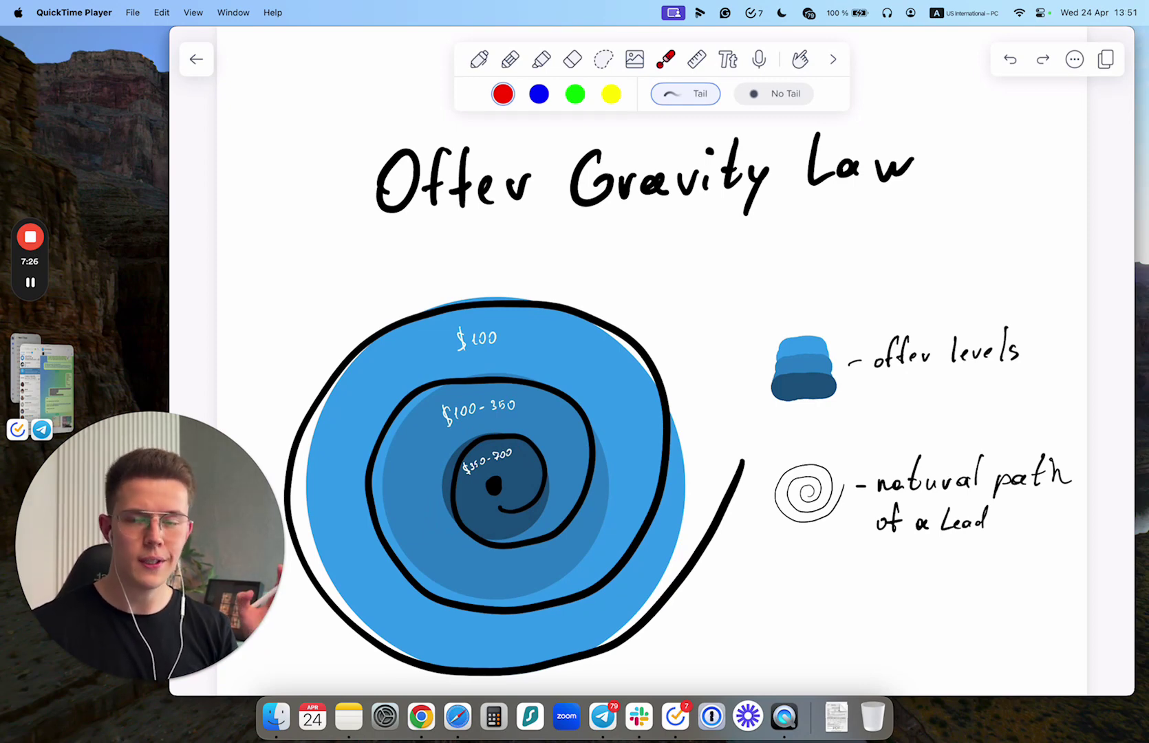
mouse_move(512, 449)
mouse_down()
mouse_move(454, 475)
mouse_move(489, 566)
mouse_move(537, 485)
mouse_up()
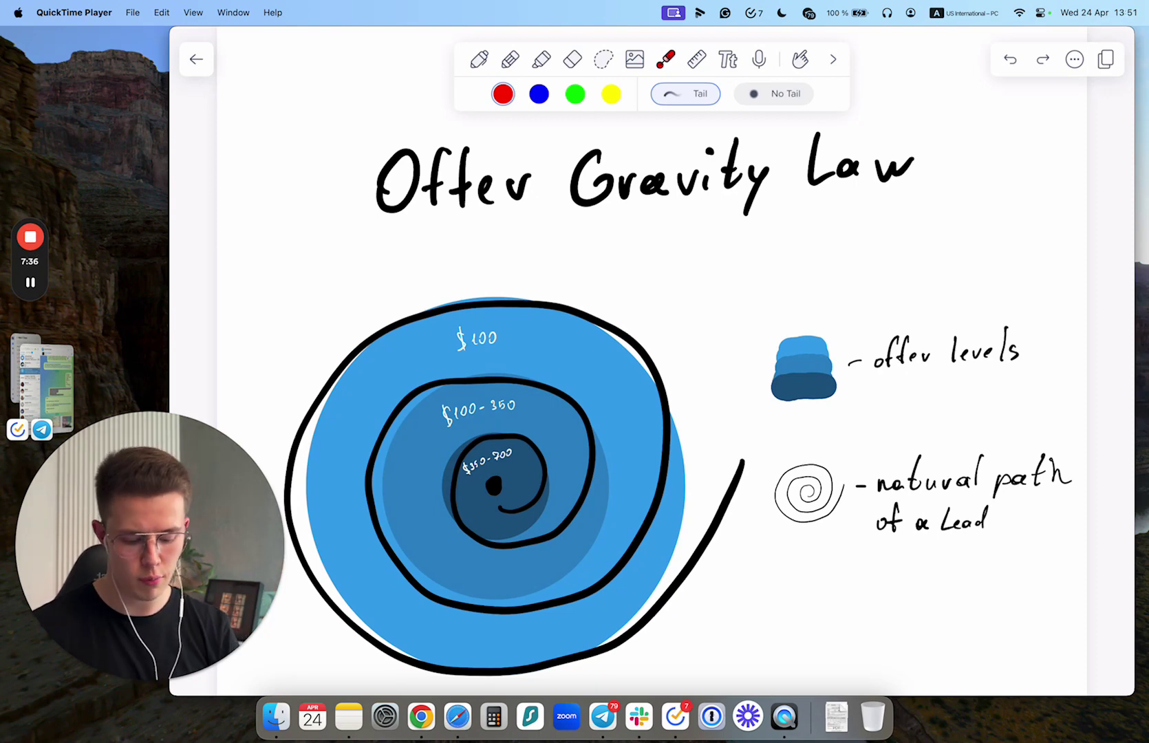
mouse_move(730, 418)
mouse_down()
mouse_move(565, 634)
mouse_move(399, 520)
mouse_up()
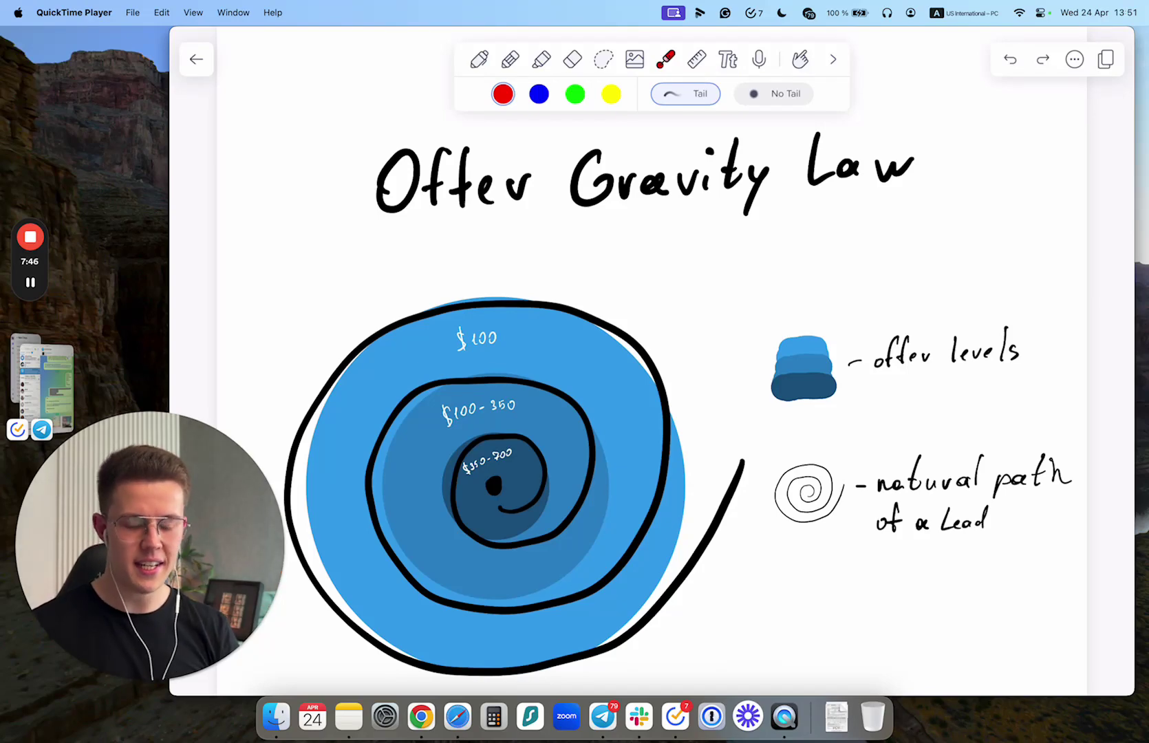
scroll(652, 404, down, 3)
scroll(652, 404, down, 4)
scroll(652, 404, down, 3)
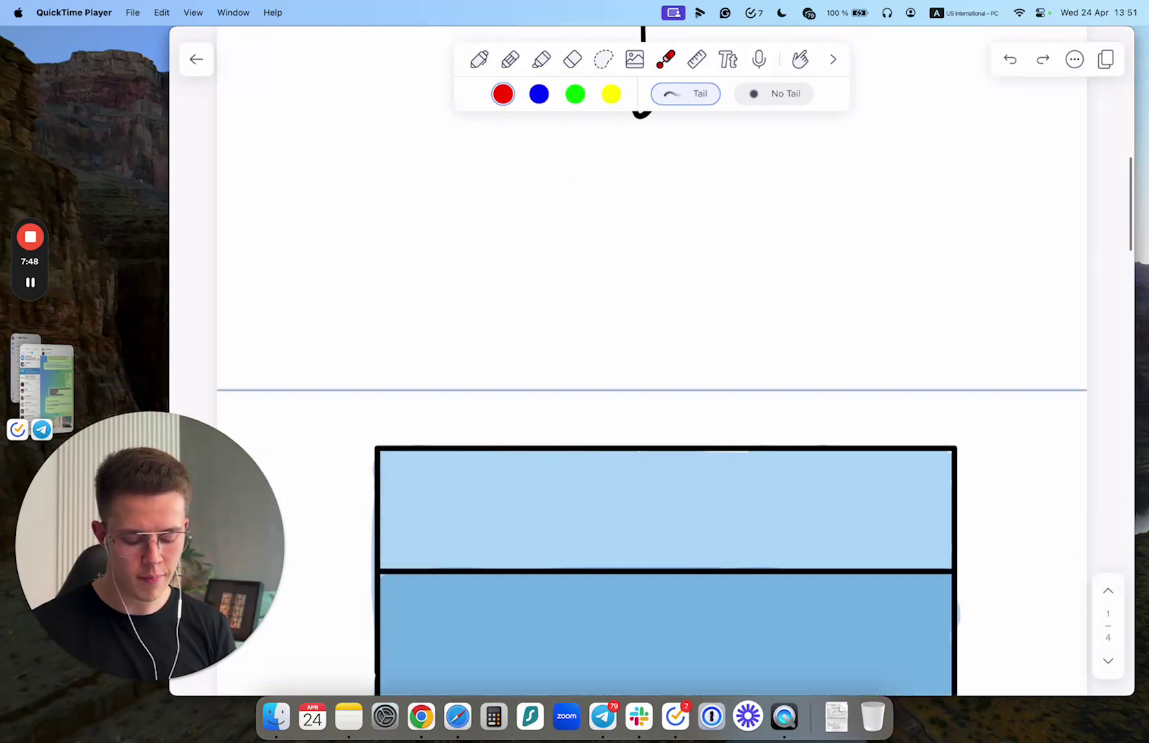
scroll(652, 404, down, 3)
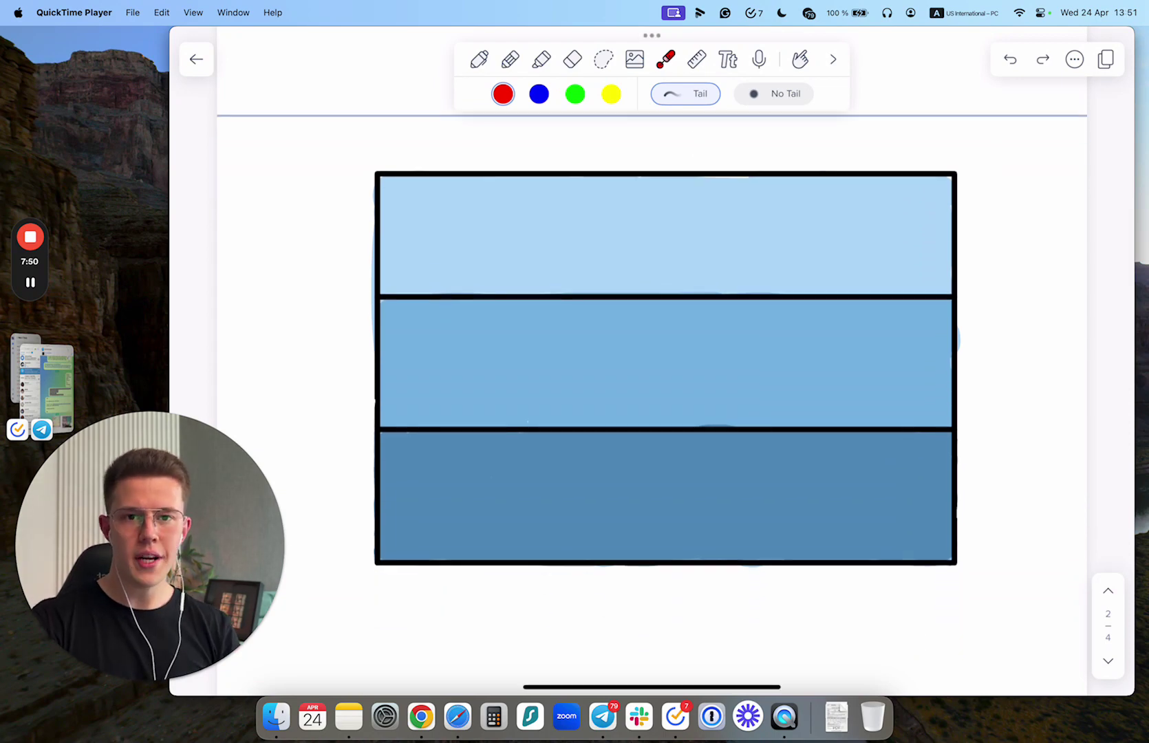
Handwrite '$100 Workshop' in black pen inside the top light-blue band.
click(479, 60)
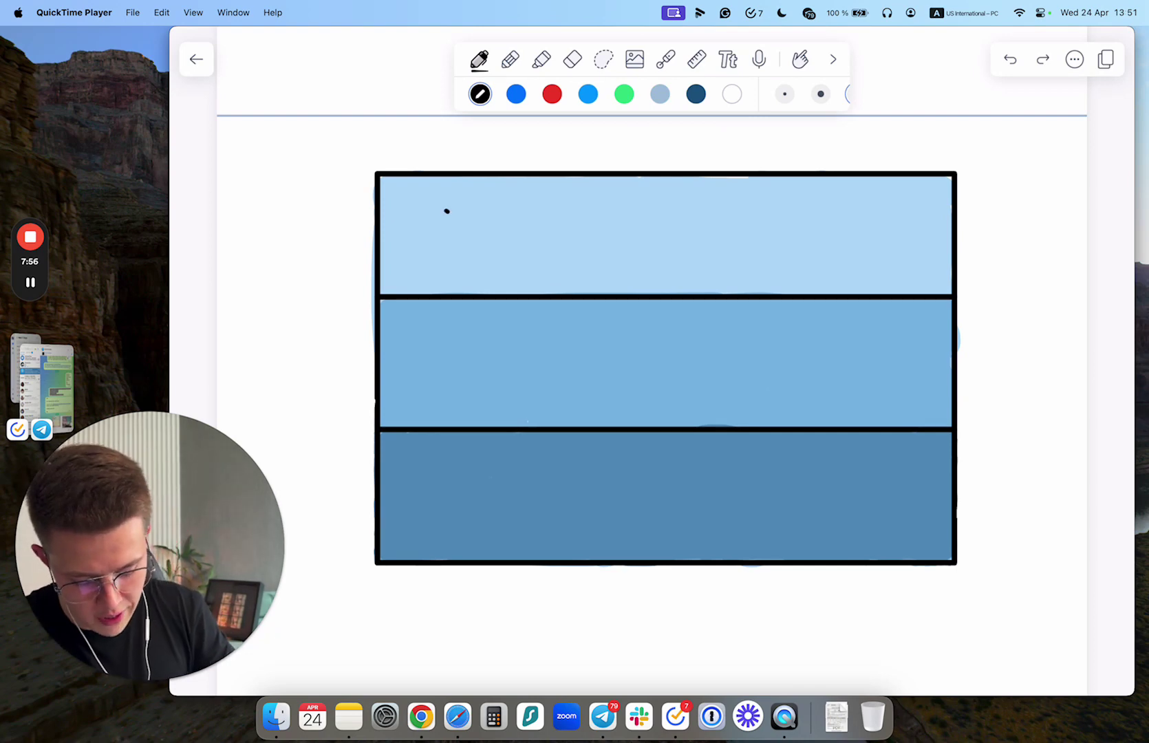
drag(445, 197, 435, 258)
mouse_move(476, 211)
mouse_down()
mouse_move(473, 242)
mouse_move(496, 222)
mouse_up()
mouse_move(516, 221)
mouse_down()
mouse_move(539, 218)
mouse_move(537, 241)
mouse_move(612, 214)
mouse_move(627, 234)
mouse_move(644, 232)
mouse_up()
mouse_move(655, 208)
mouse_down()
mouse_move(660, 247)
mouse_move(724, 247)
mouse_move(734, 234)
mouse_up()
mouse_move(752, 232)
mouse_down()
mouse_move(753, 253)
mouse_move(770, 236)
mouse_up()
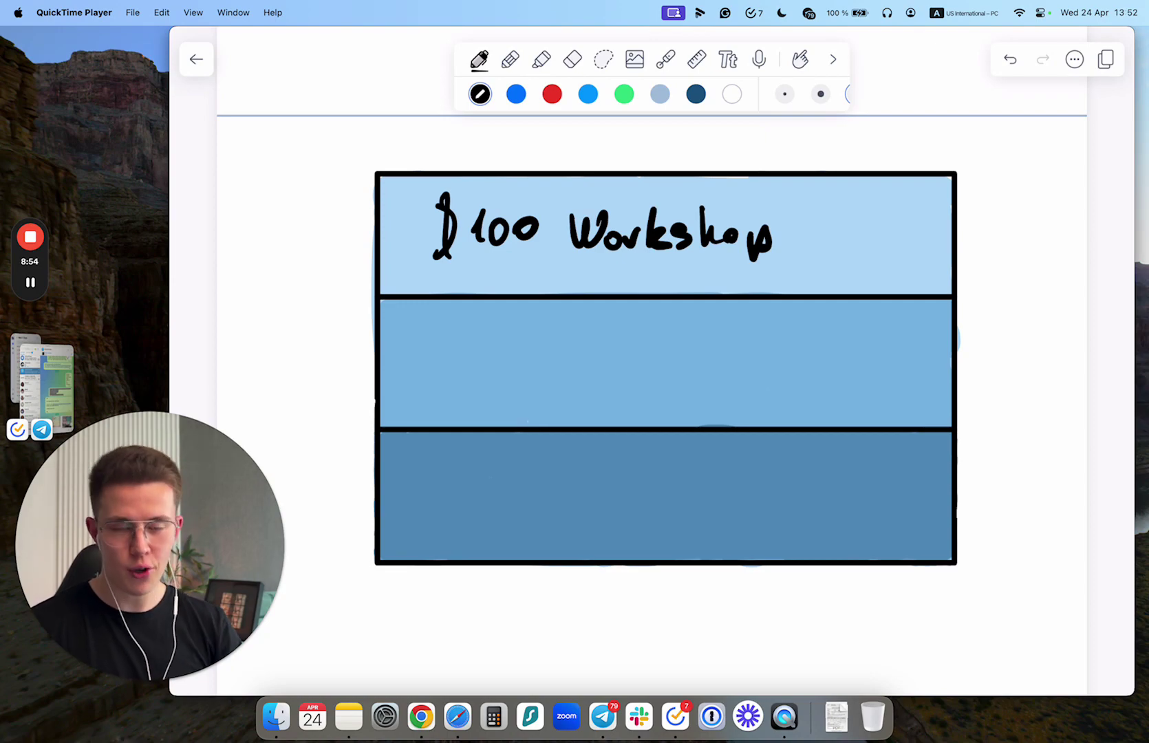
scroll(652, 404, up, 15)
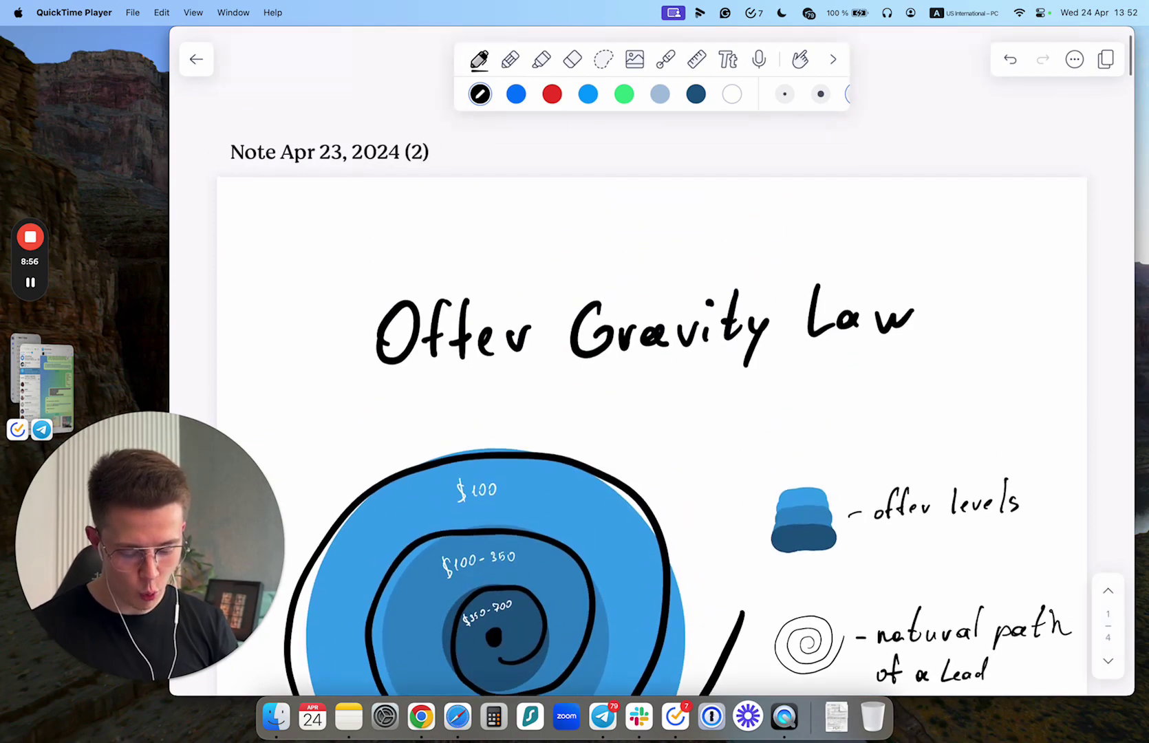
Laser-mark the spiral's inner rings and the $100-350 label, then return to the black pen.
click(665, 58)
mouse_move(584, 405)
mouse_down()
mouse_move(502, 664)
mouse_move(629, 539)
mouse_up()
mouse_move(449, 439)
mouse_down()
mouse_move(494, 458)
mouse_move(547, 574)
mouse_up()
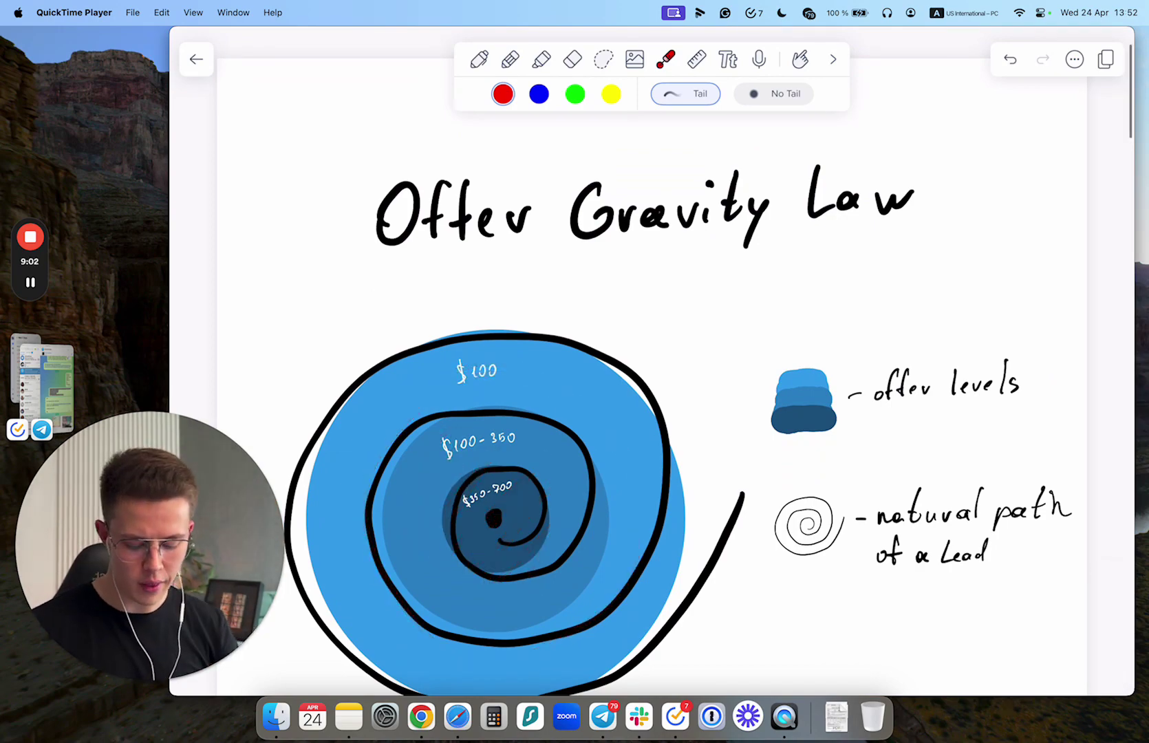
scroll(651, 404, down, 15)
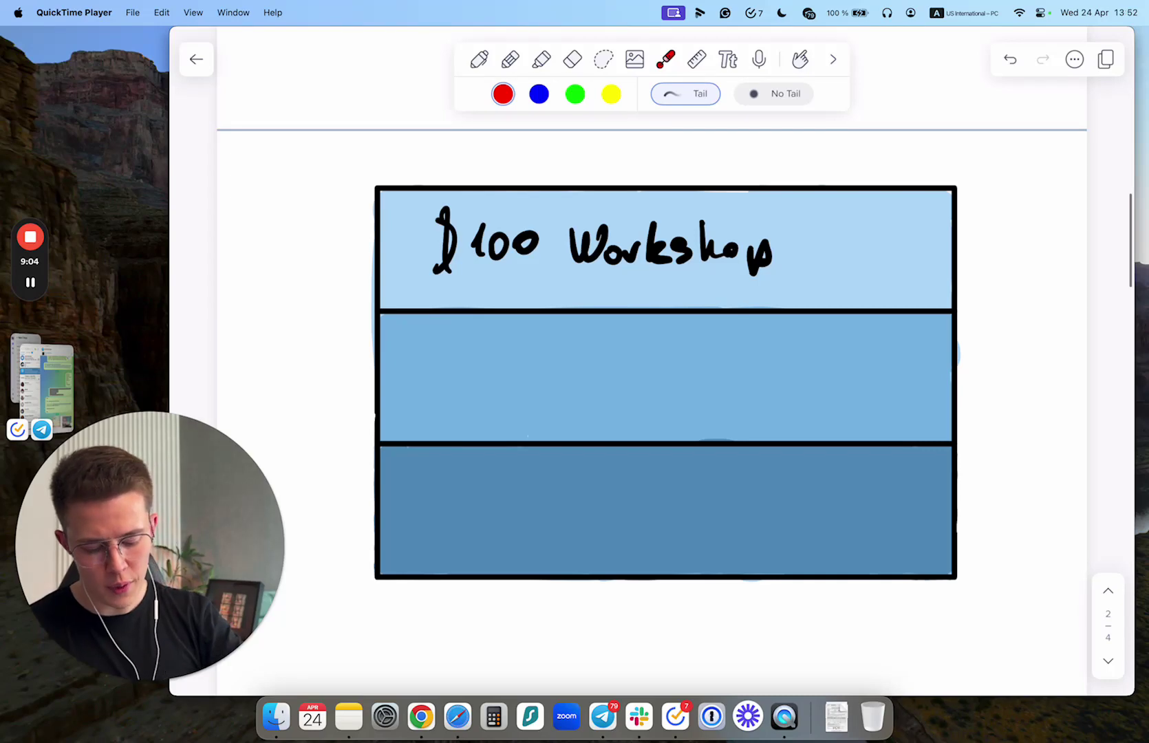
click(479, 58)
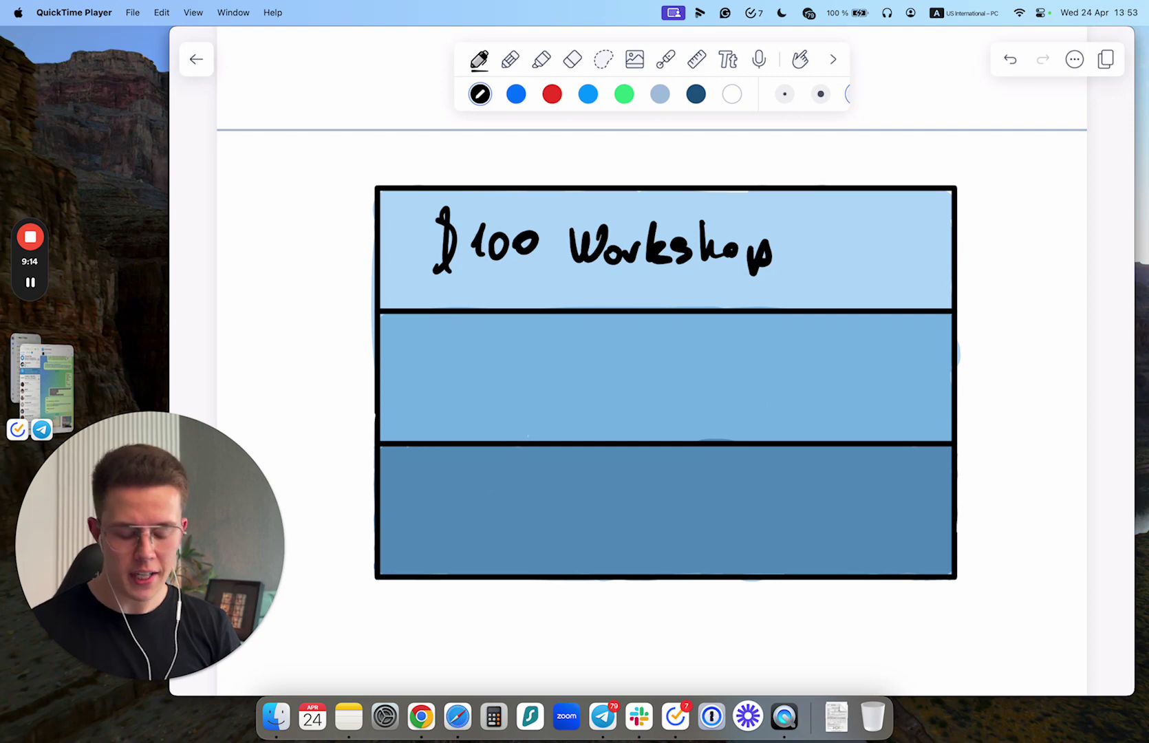
Draw a red down arrow beside the bands, then laser-circle '$100 Workshop' and the table.
click(552, 93)
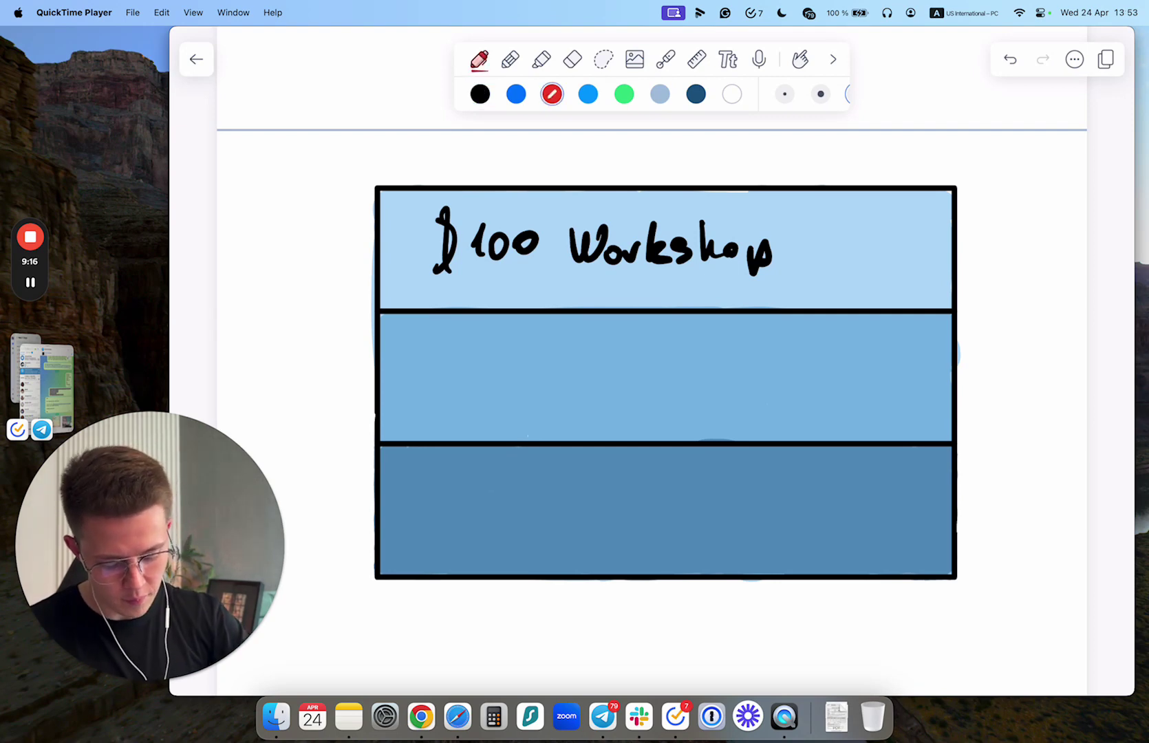
drag(899, 281, 894, 352)
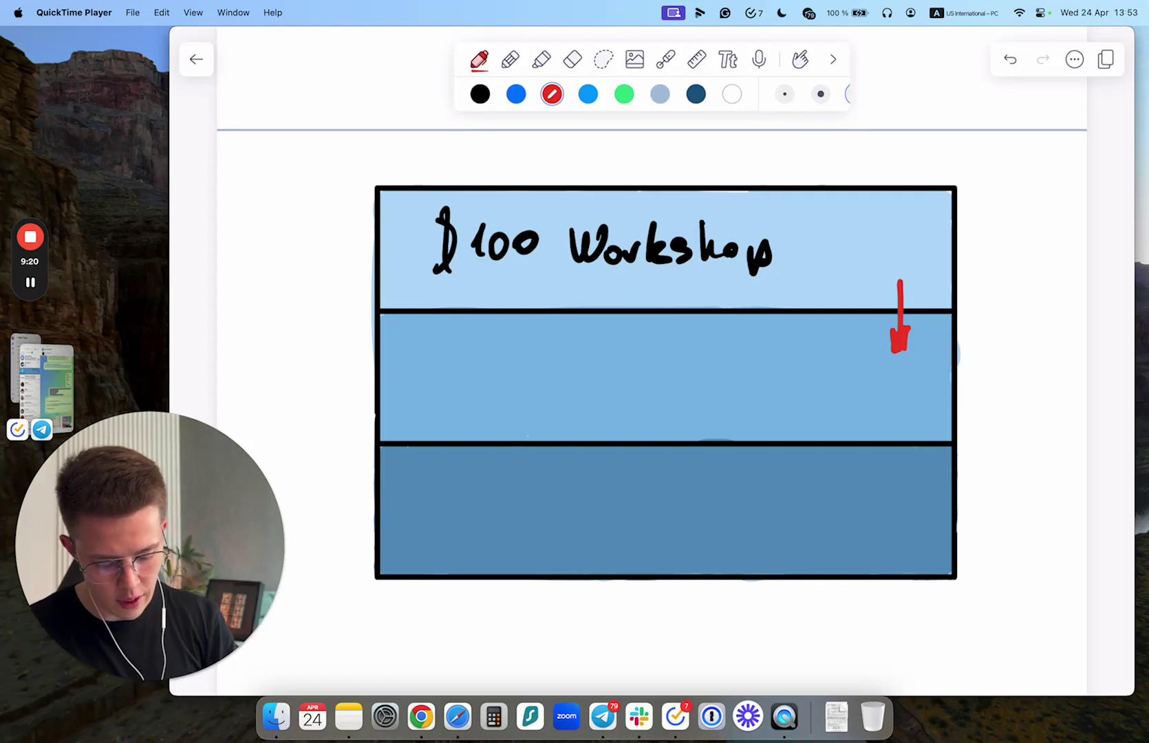
click(665, 58)
mouse_move(458, 299)
mouse_down()
mouse_move(615, 298)
mouse_move(550, 303)
mouse_up()
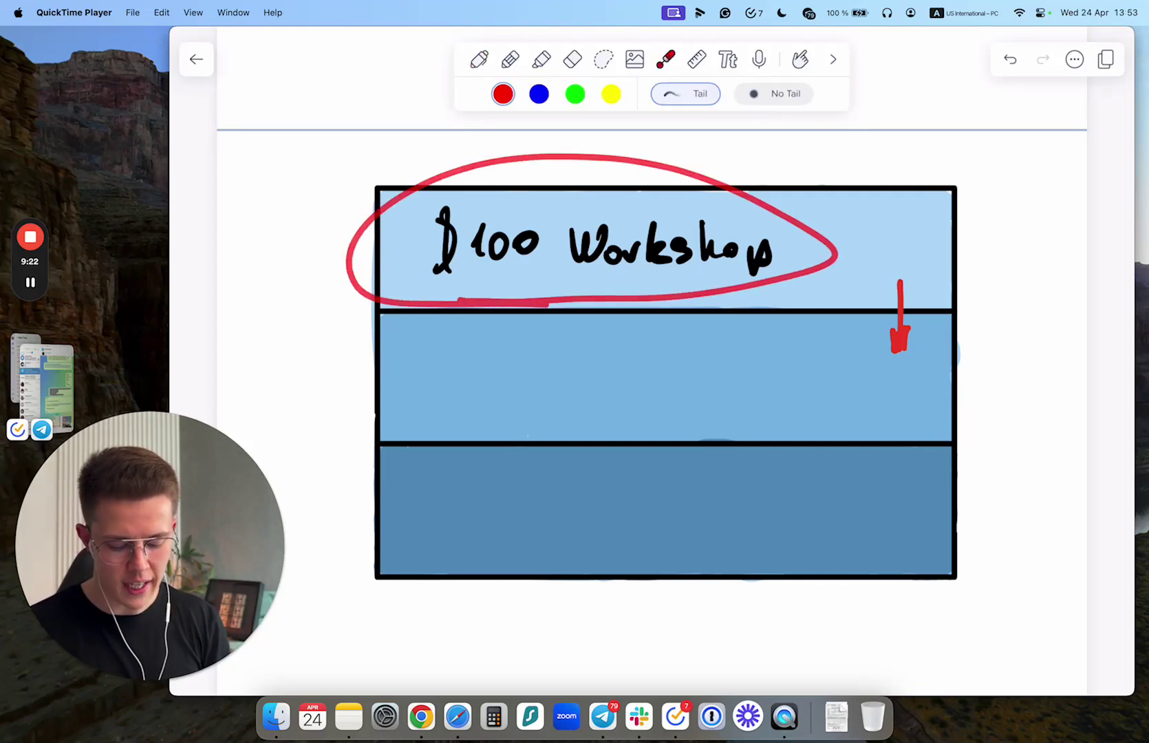
mouse_move(348, 169)
mouse_down()
mouse_move(308, 500)
mouse_move(490, 149)
mouse_move(268, 278)
mouse_up()
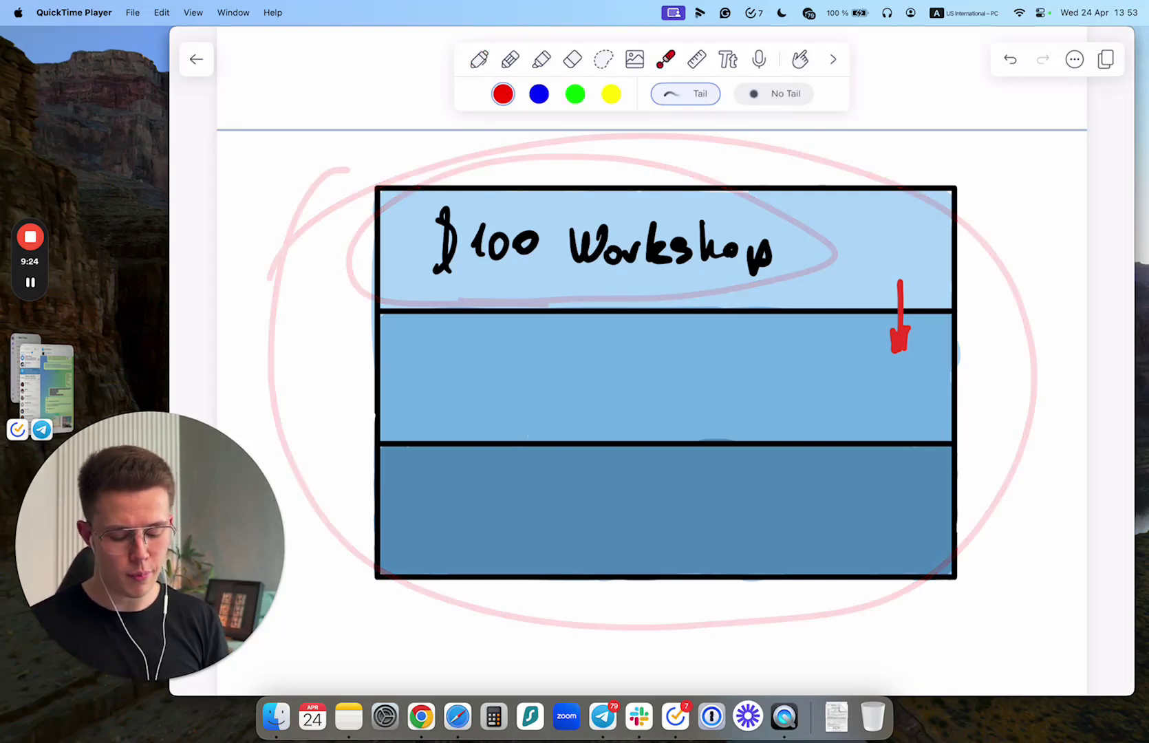
mouse_move(401, 314)
mouse_down()
mouse_move(667, 135)
mouse_move(519, 292)
mouse_up()
mouse_move(659, 312)
mouse_down()
mouse_move(436, 338)
mouse_move(1005, 441)
mouse_move(644, 306)
mouse_up()
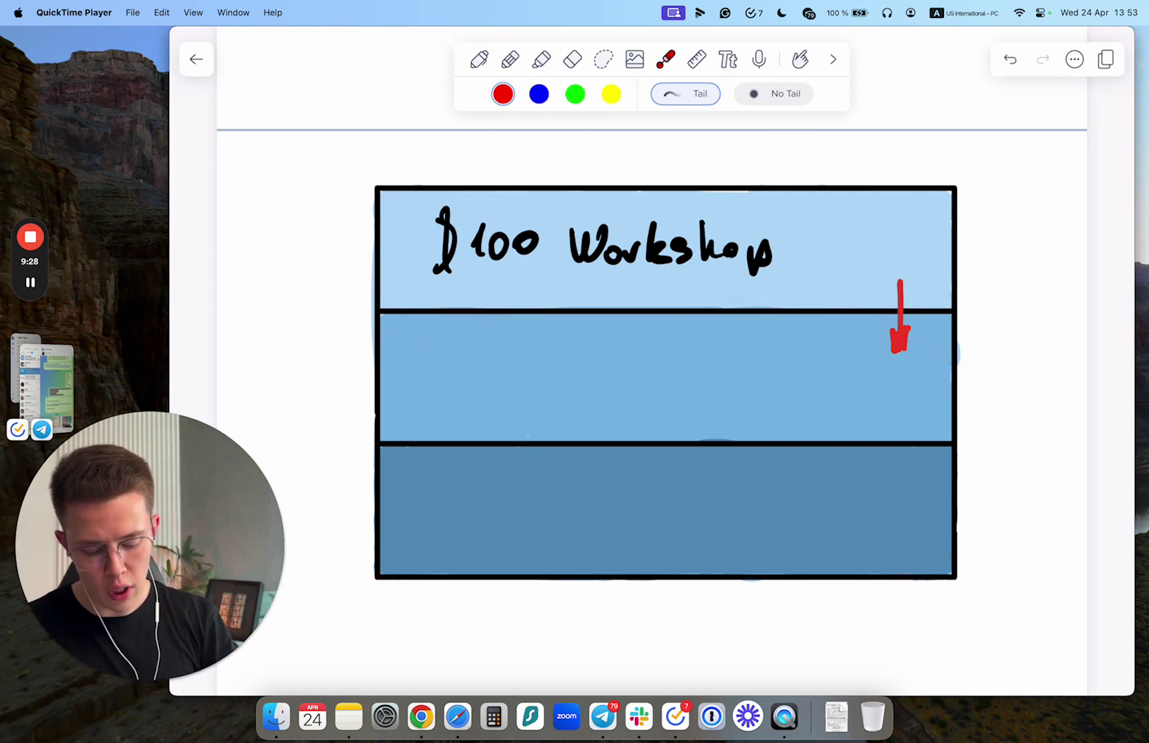
Write '$250/wk SS' in black ink in the middle band.
click(479, 60)
click(481, 94)
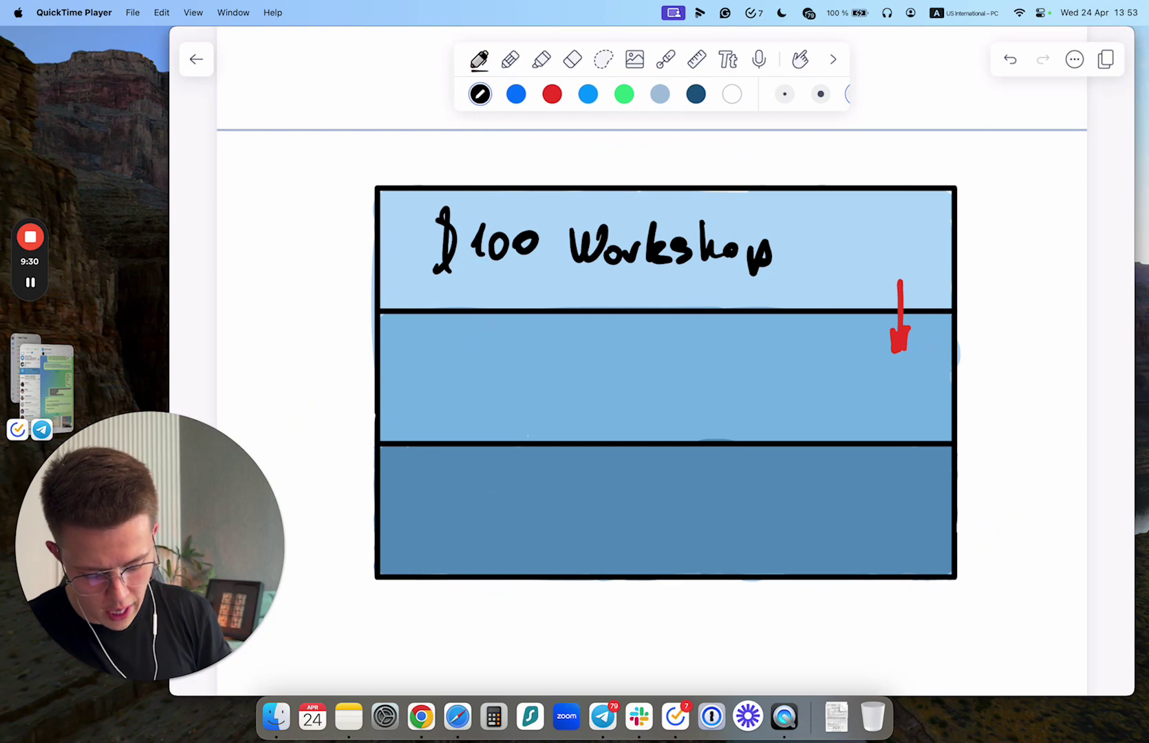
drag(454, 346, 441, 409)
drag(470, 363, 492, 392)
mouse_move(539, 355)
mouse_down()
mouse_move(553, 397)
mouse_move(608, 370)
mouse_move(617, 385)
mouse_up()
drag(639, 366, 641, 387)
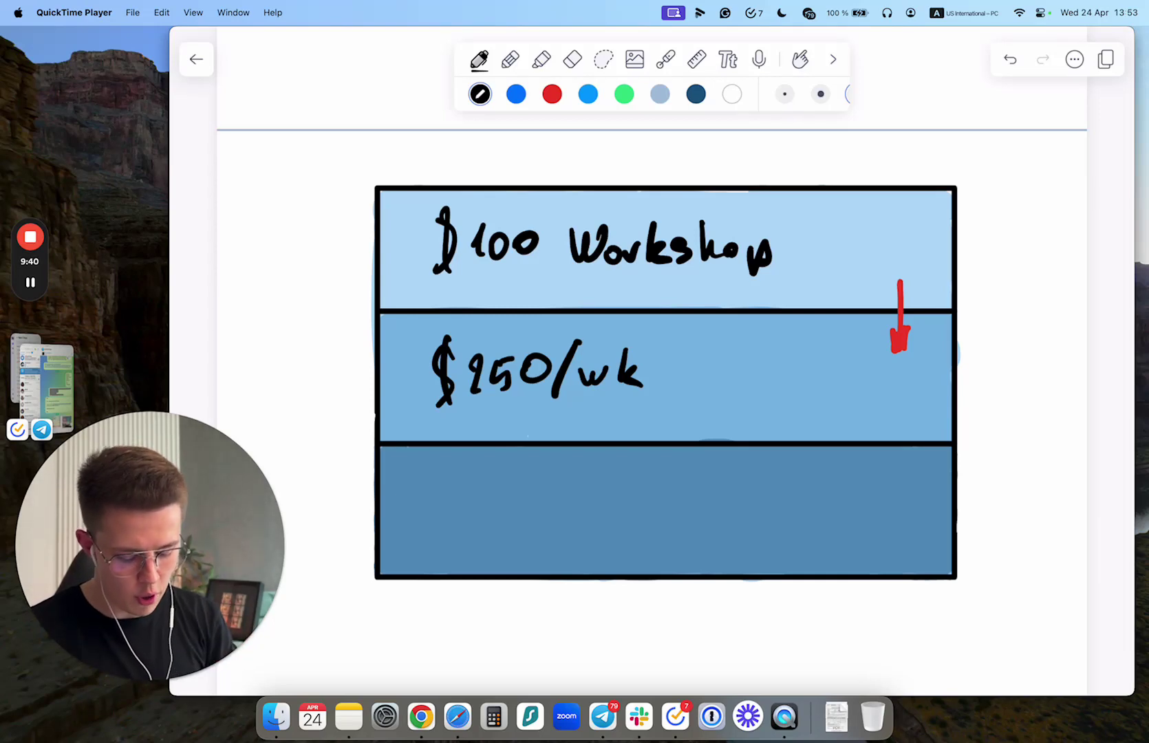
mouse_move(729, 341)
mouse_down()
mouse_move(705, 392)
mouse_move(738, 395)
mouse_up()
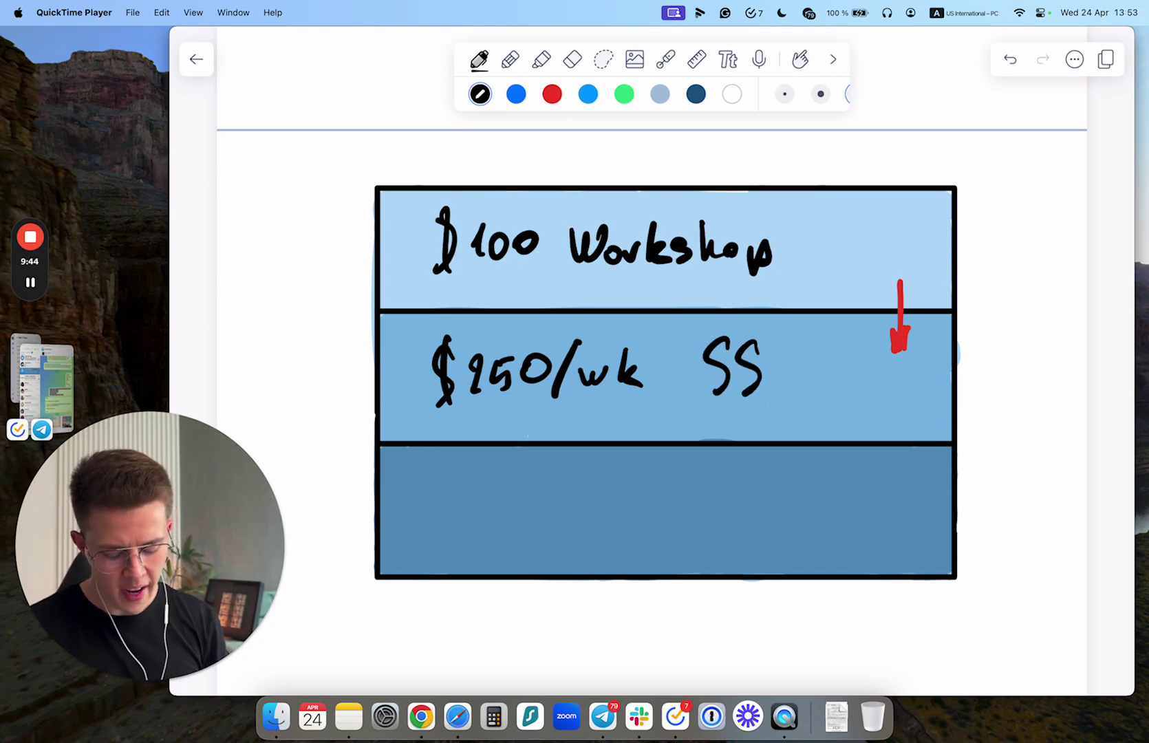
Write '$500/wk 1:1' in the bottom band.
mouse_move(449, 483)
mouse_down()
mouse_move(429, 534)
mouse_move(443, 546)
mouse_up()
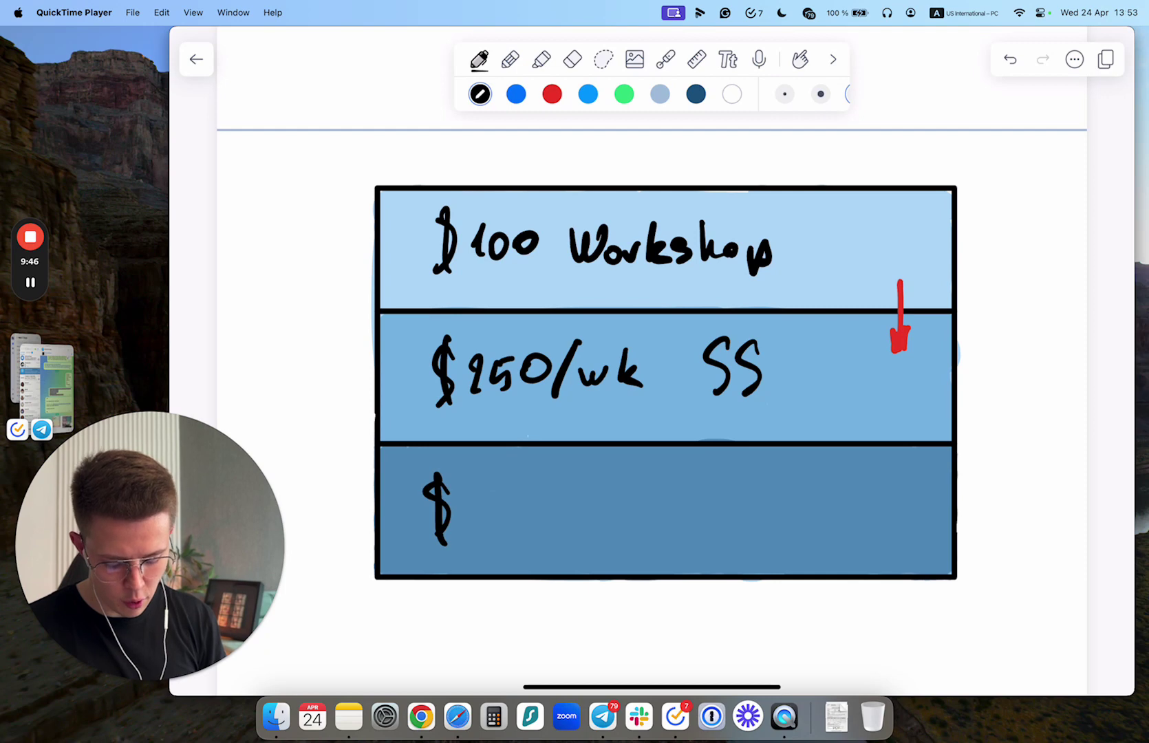
mouse_move(478, 490)
mouse_down()
mouse_move(462, 521)
mouse_move(499, 515)
mouse_up()
mouse_move(530, 496)
mouse_down()
mouse_move(538, 526)
mouse_move(582, 501)
mouse_move(588, 521)
mouse_up()
drag(607, 499, 603, 522)
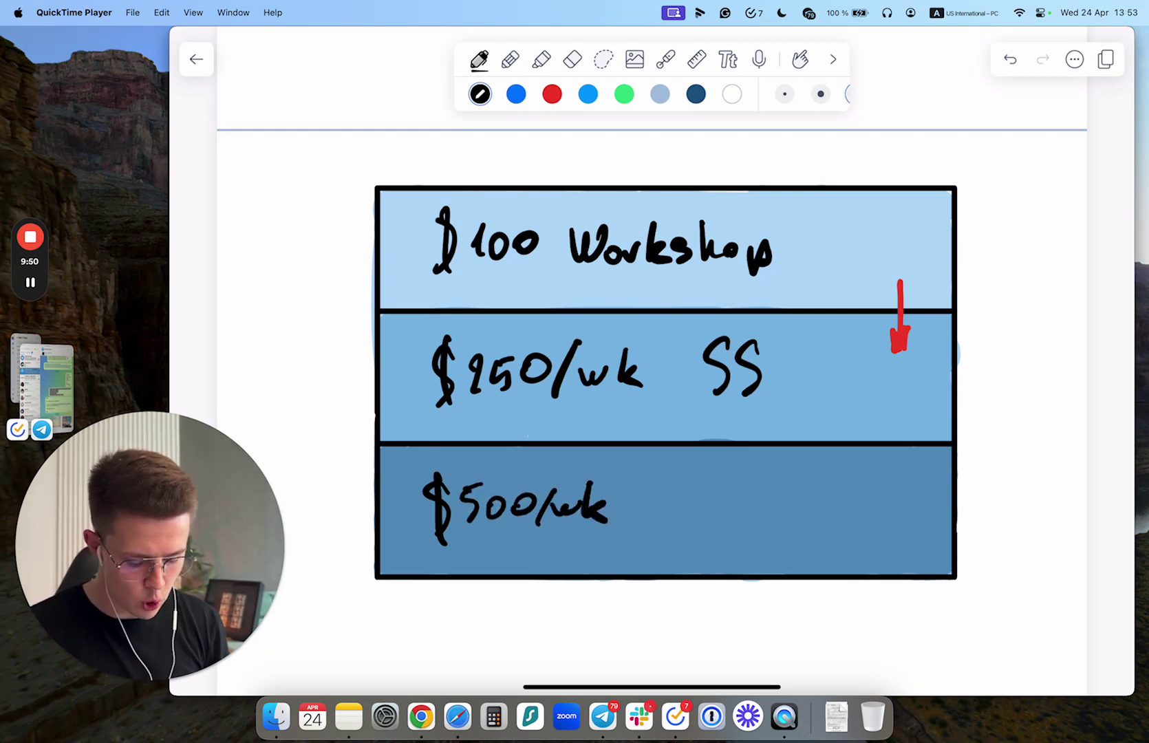
drag(733, 490, 729, 514)
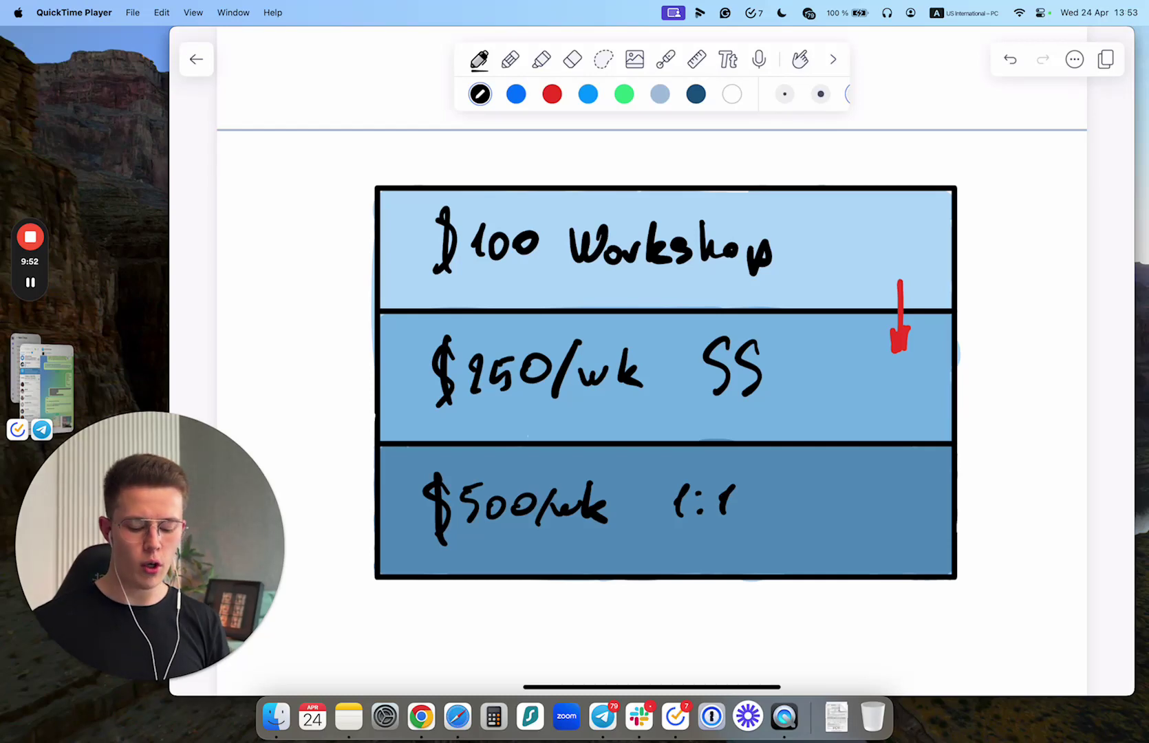
Frame the table with red lines left, right and beneath, then laser-circle '$100 Workshop'.
click(552, 94)
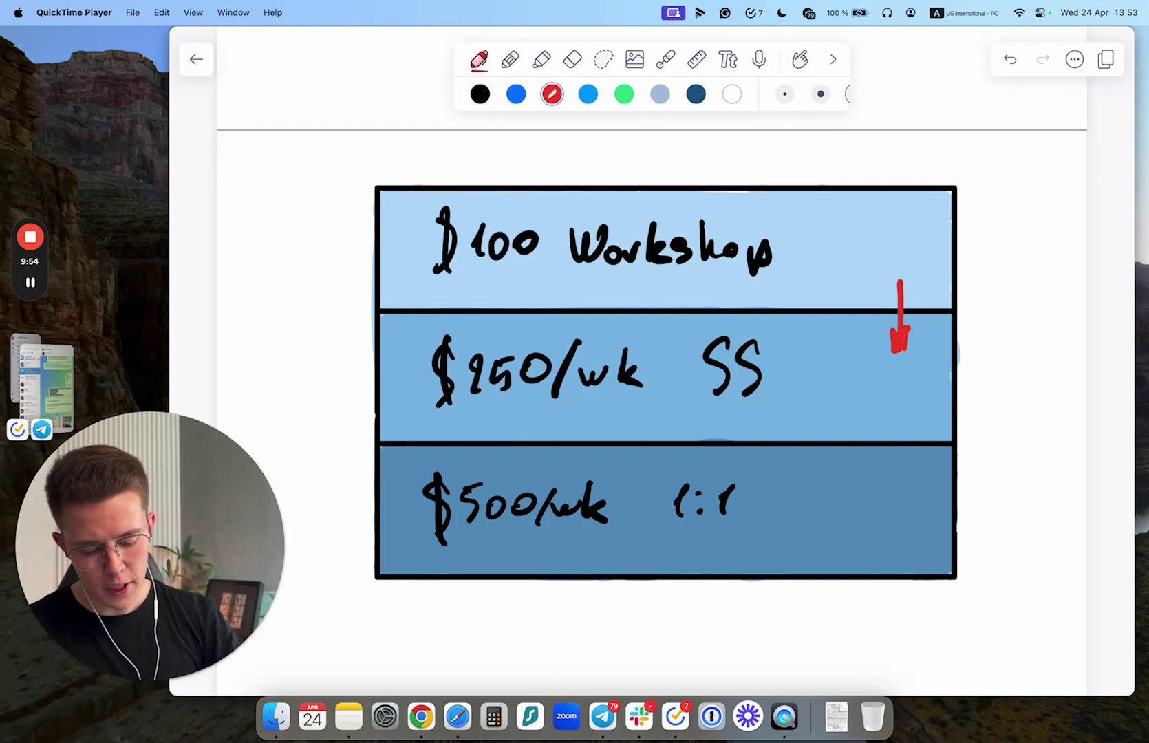
drag(331, 169, 355, 585)
drag(997, 192, 1004, 533)
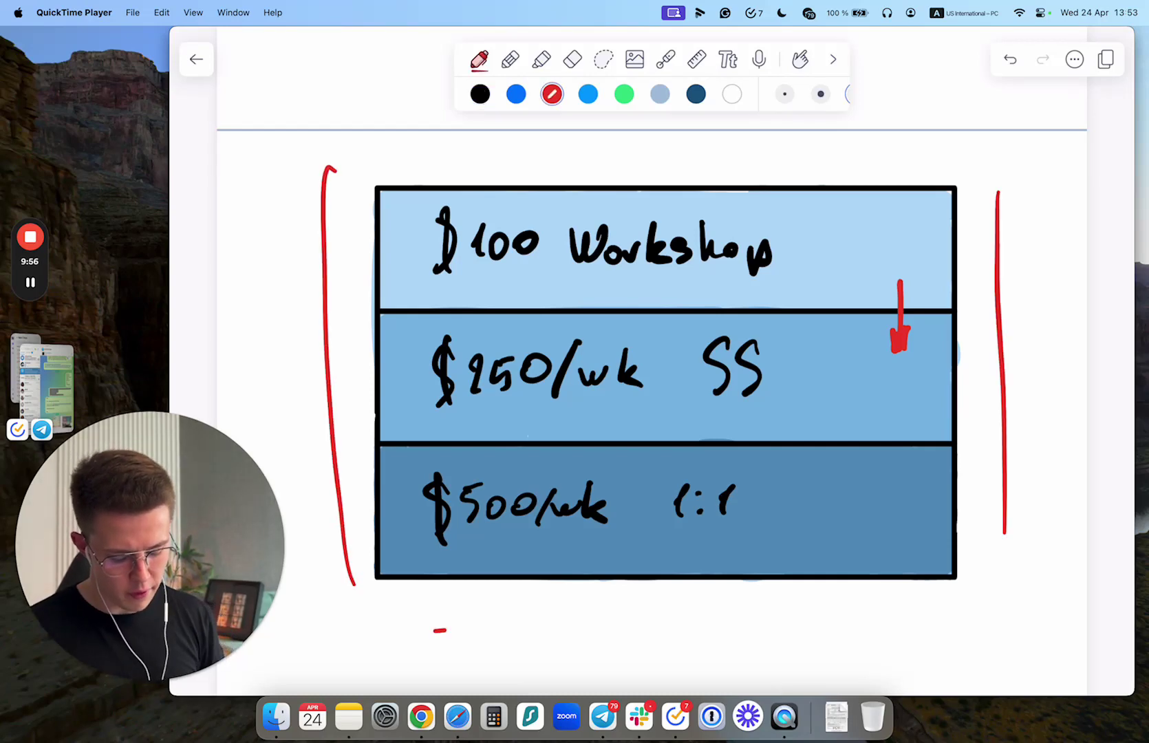
drag(435, 630, 1004, 613)
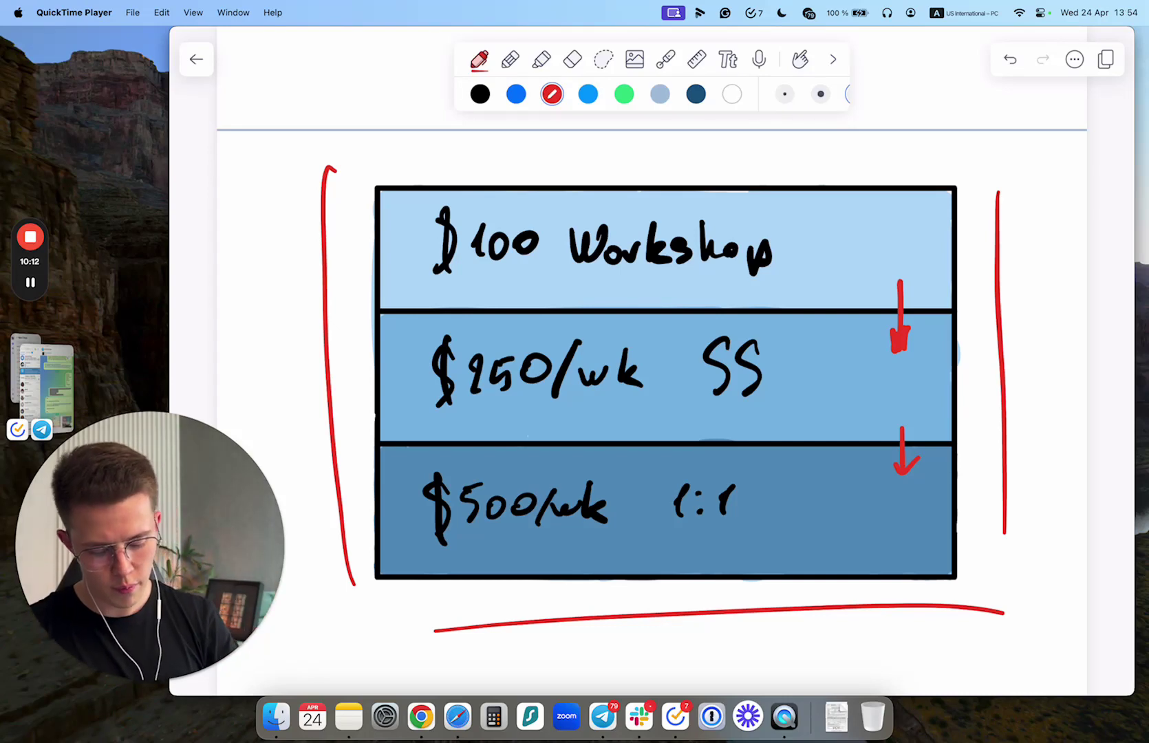
click(665, 59)
drag(447, 297, 628, 338)
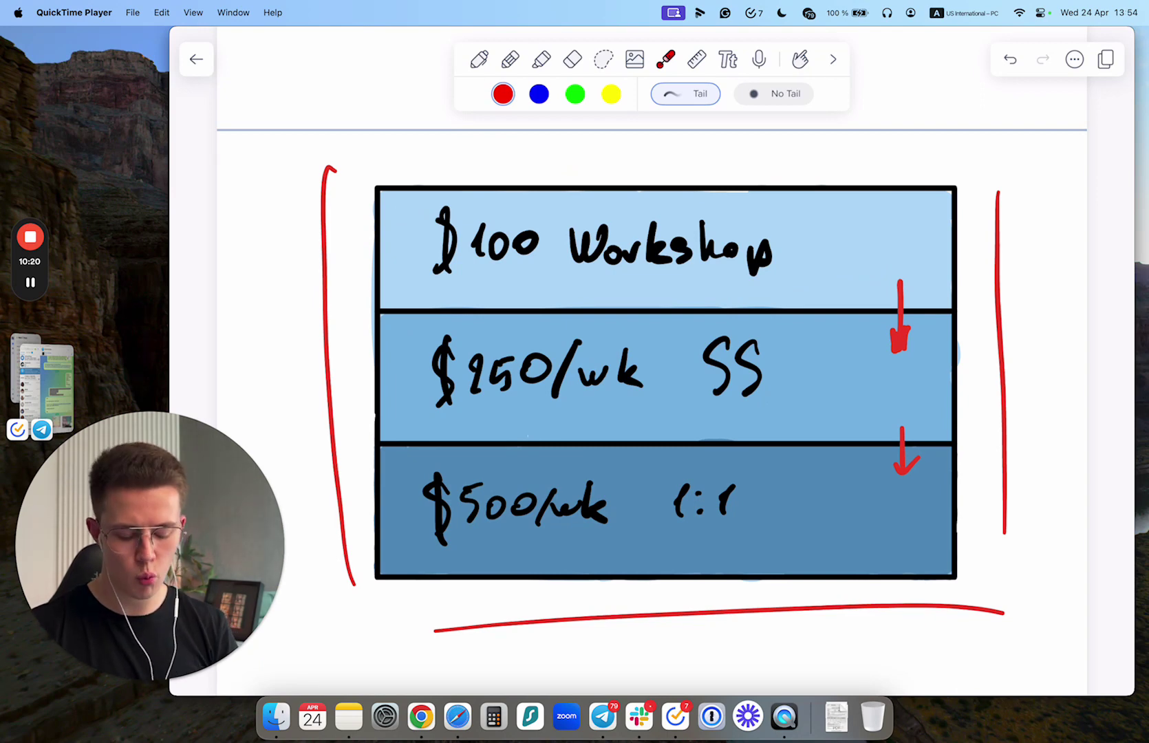
drag(494, 456, 654, 472)
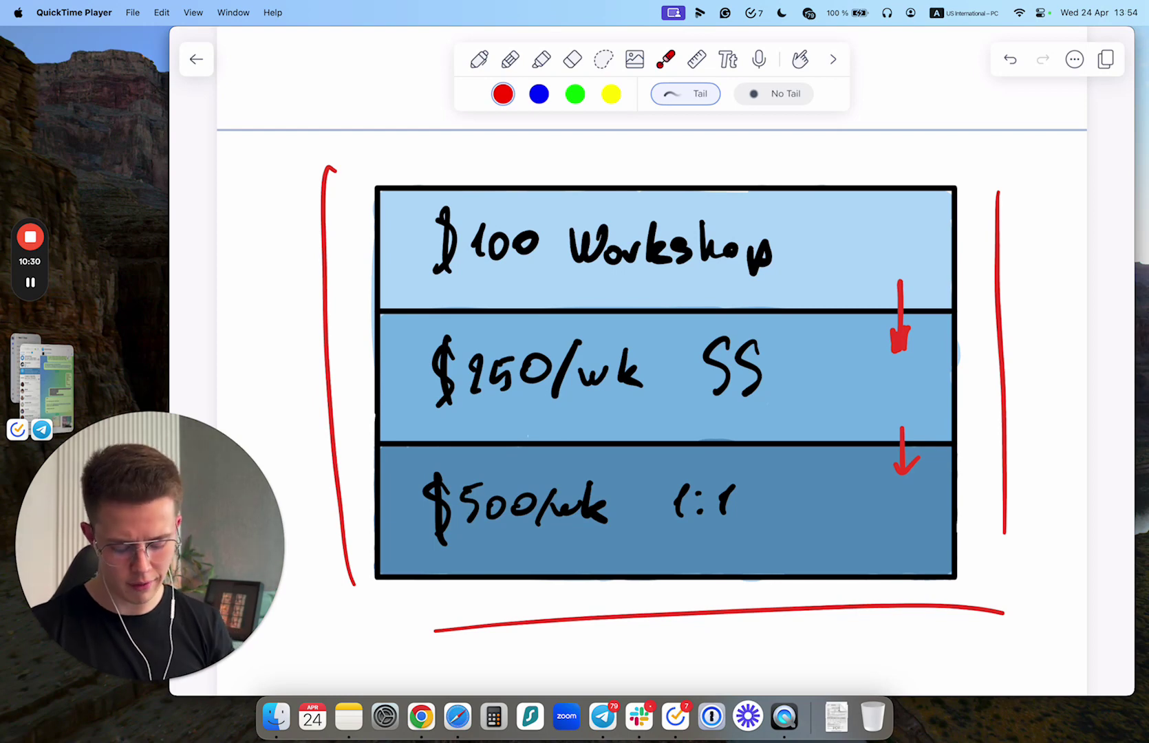
mouse_move(462, 582)
mouse_down()
mouse_move(652, 427)
mouse_move(593, 582)
mouse_up()
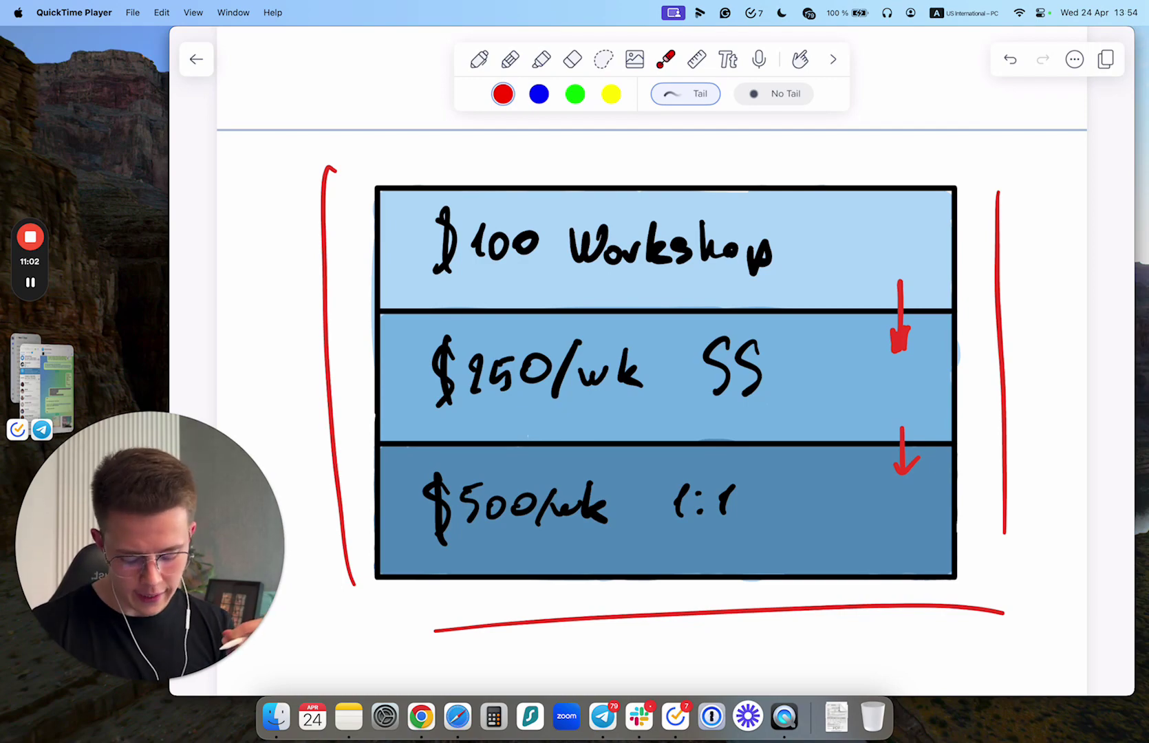
scroll(653, 412, up, 10)
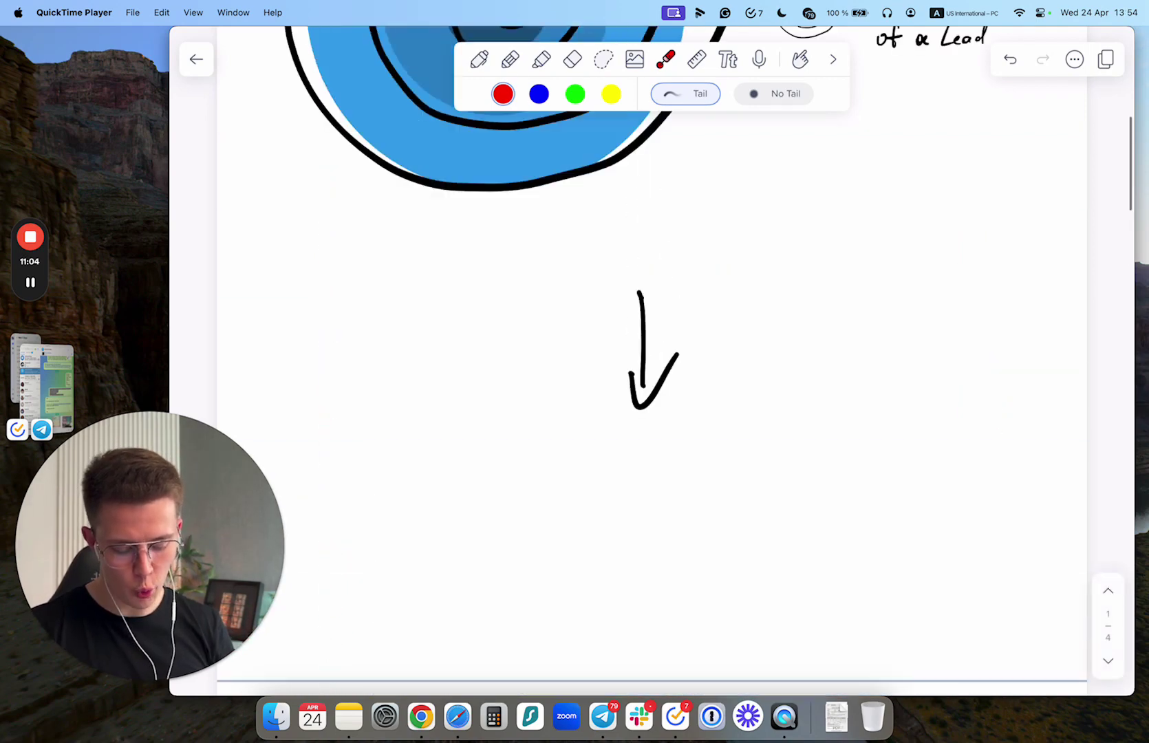
scroll(653, 414, up, 5)
scroll(652, 414, up, 3)
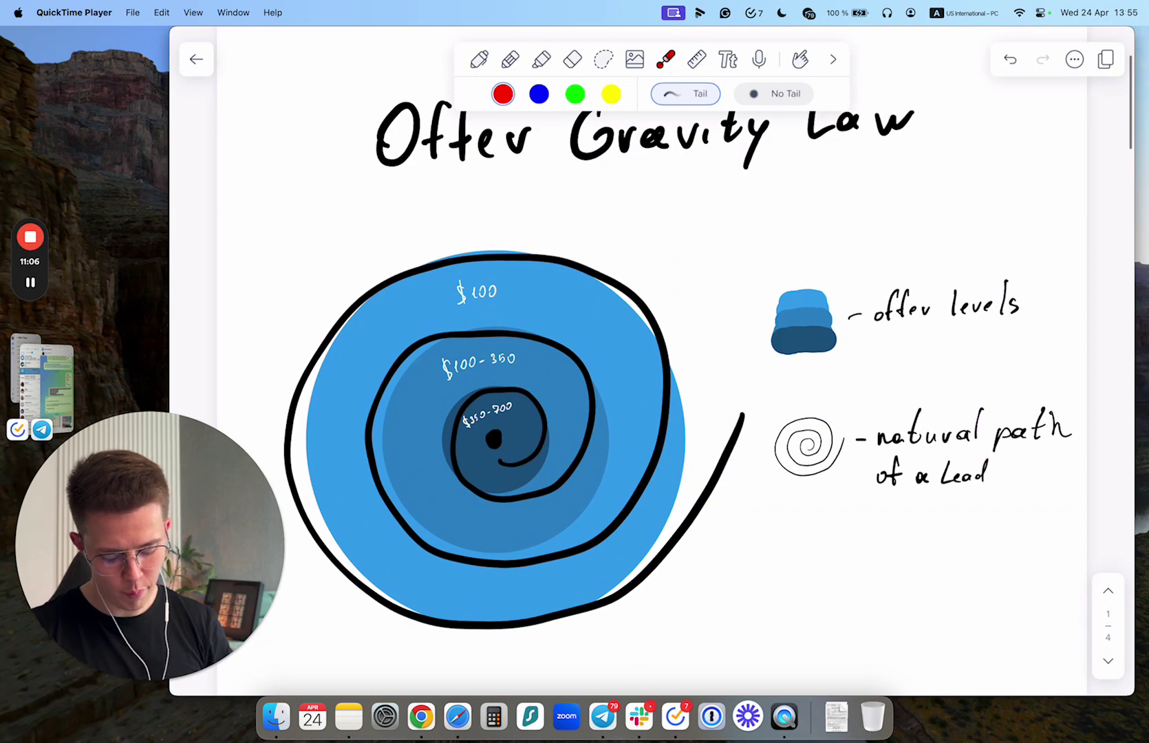
mouse_move(707, 372)
mouse_down()
mouse_move(356, 454)
mouse_move(422, 503)
mouse_move(498, 454)
mouse_up()
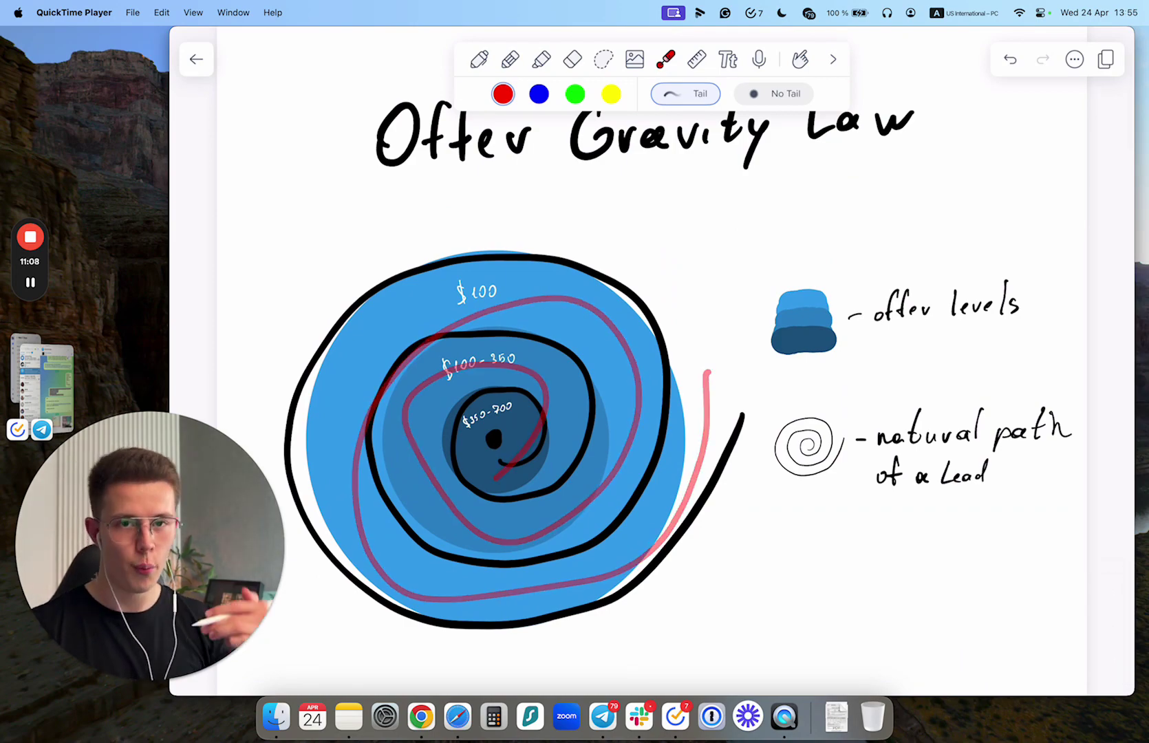
scroll(653, 412, down, 5)
scroll(652, 412, down, 10)
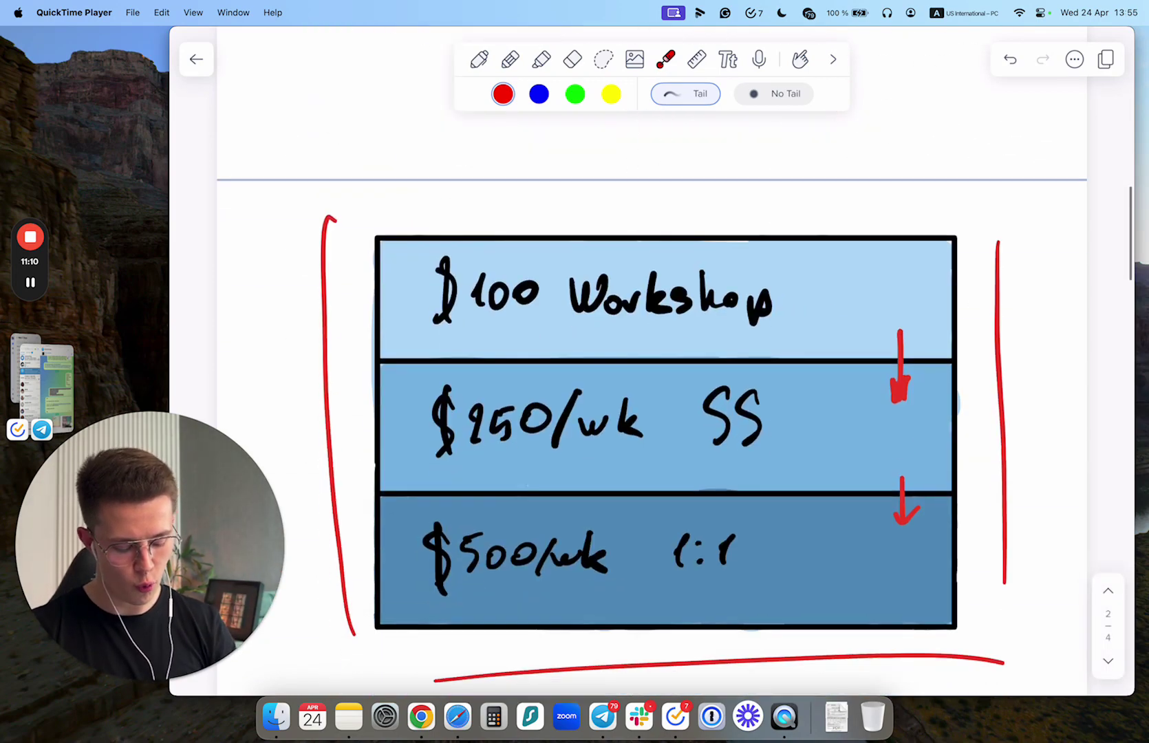
drag(892, 289, 888, 422)
drag(820, 439, 840, 539)
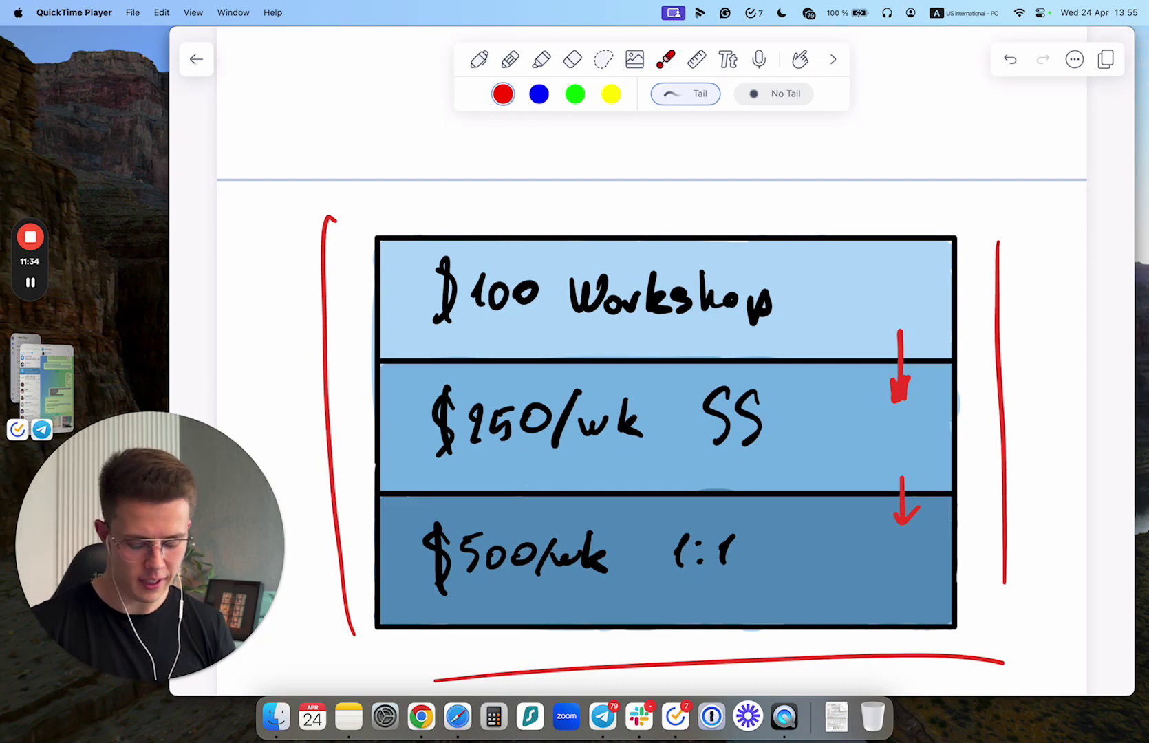
scroll(652, 404, down, 15)
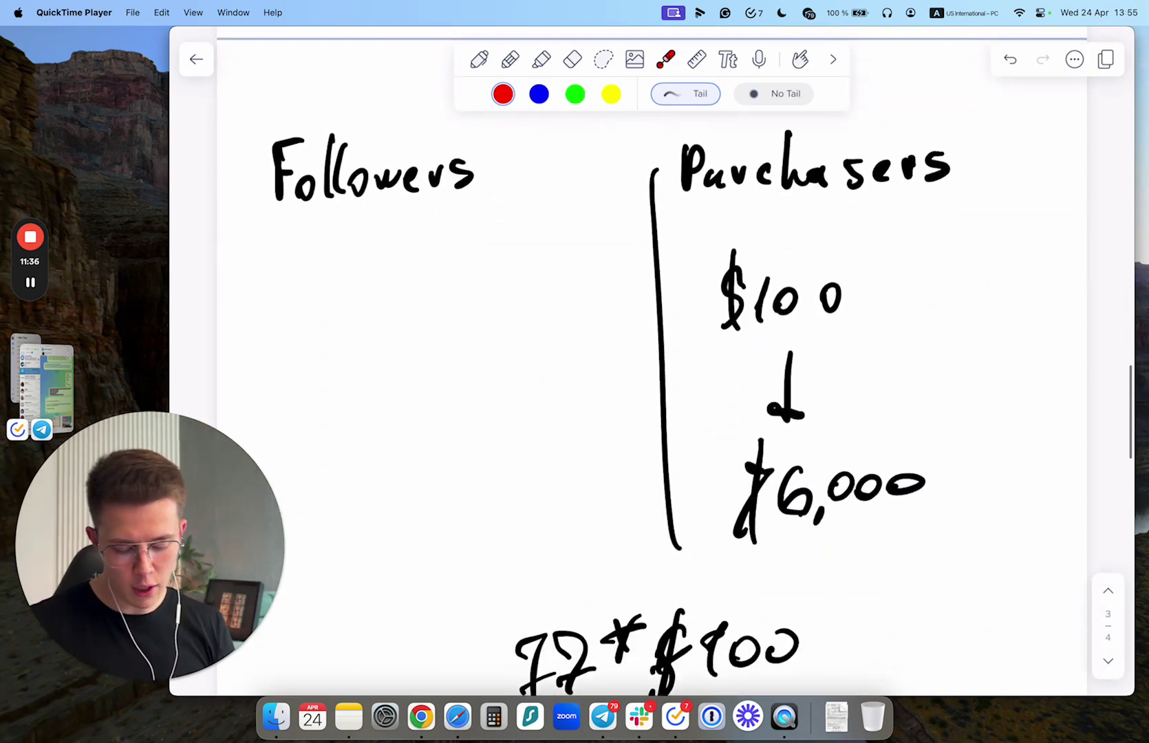
Laser-link Followers to a circled '$100' and circle '$6,000'.
mouse_move(407, 292)
mouse_down()
mouse_move(595, 258)
mouse_move(769, 290)
mouse_up()
mouse_move(884, 287)
mouse_down()
mouse_move(671, 244)
mouse_move(853, 217)
mouse_up()
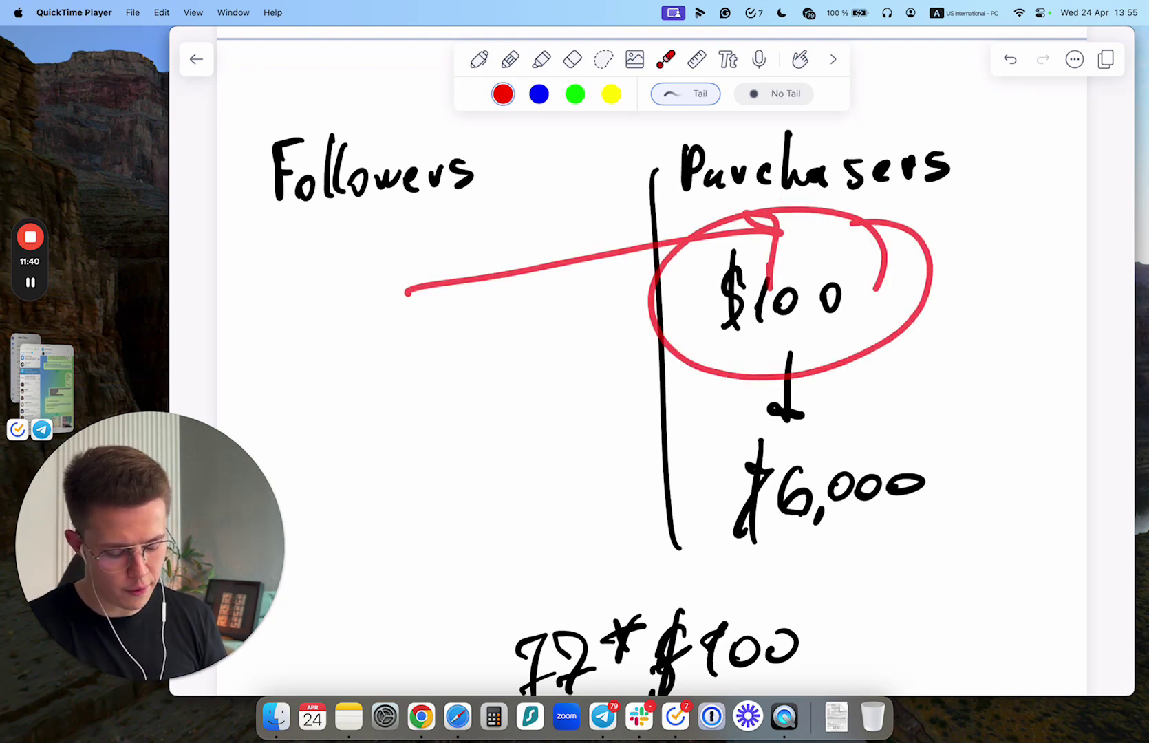
mouse_move(790, 382)
mouse_down()
mouse_move(786, 441)
mouse_move(839, 456)
mouse_up()
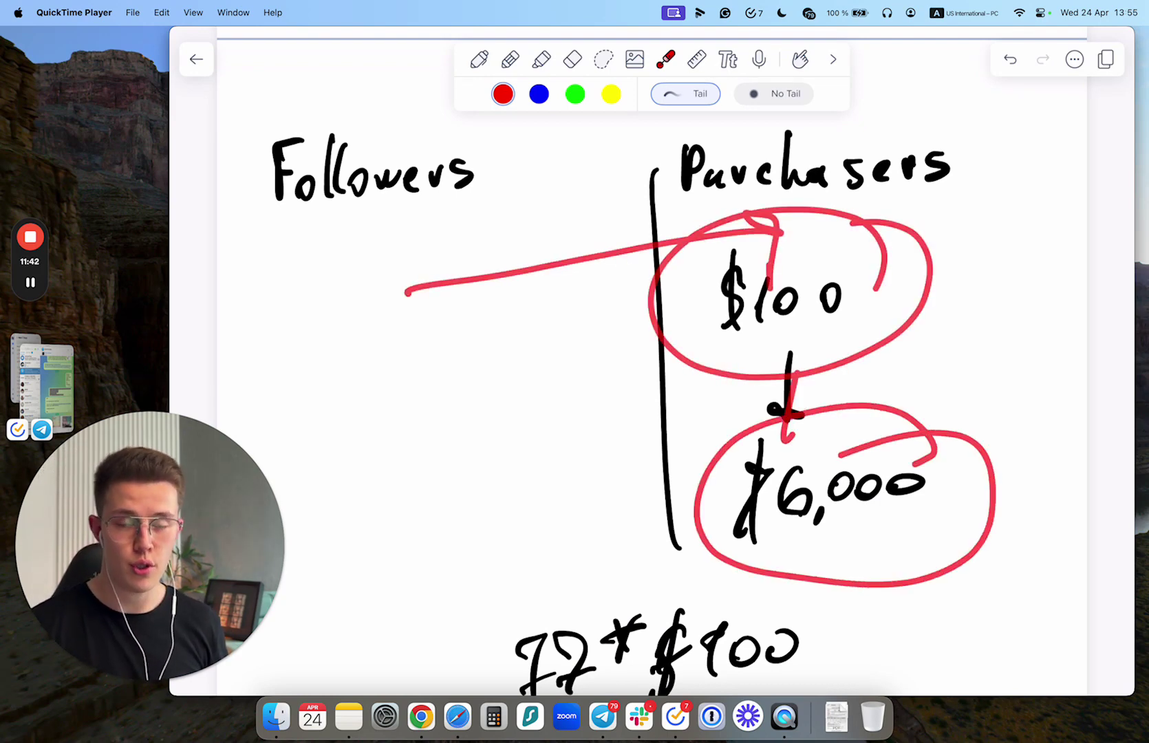